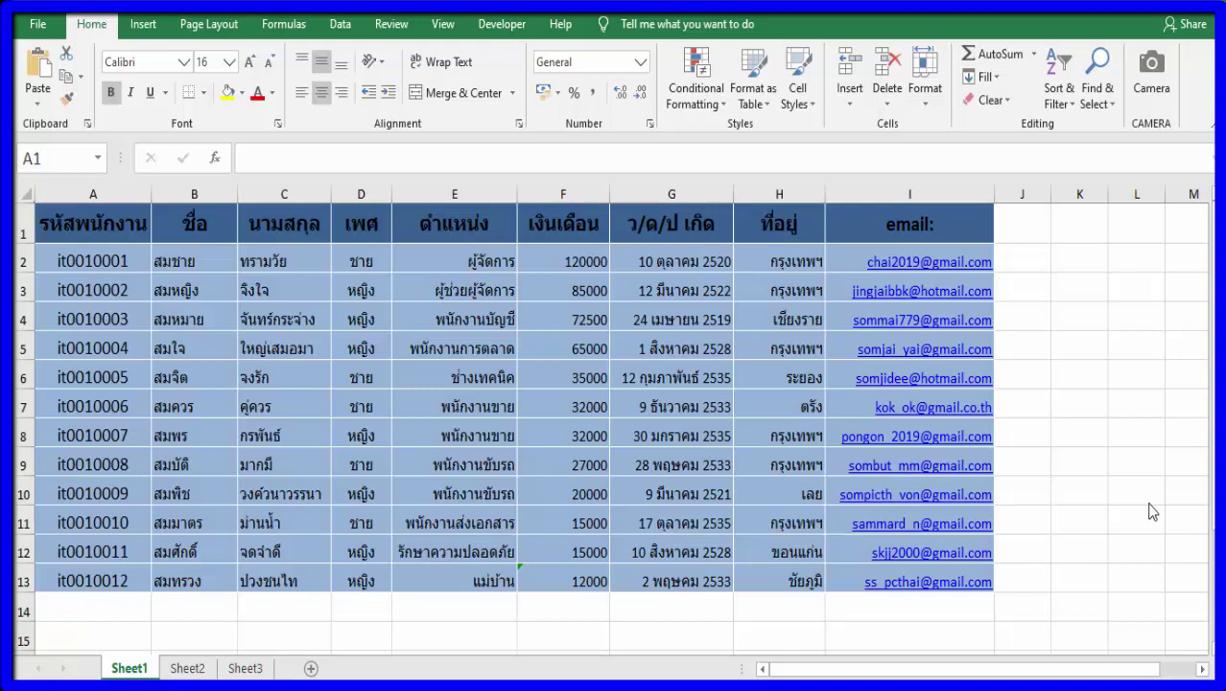
Open the VBA editor, test-run UserForm1 with employee it0010012 loaded, then exit the form.
{"action": "left_click", "coordinate": [500, 28]}
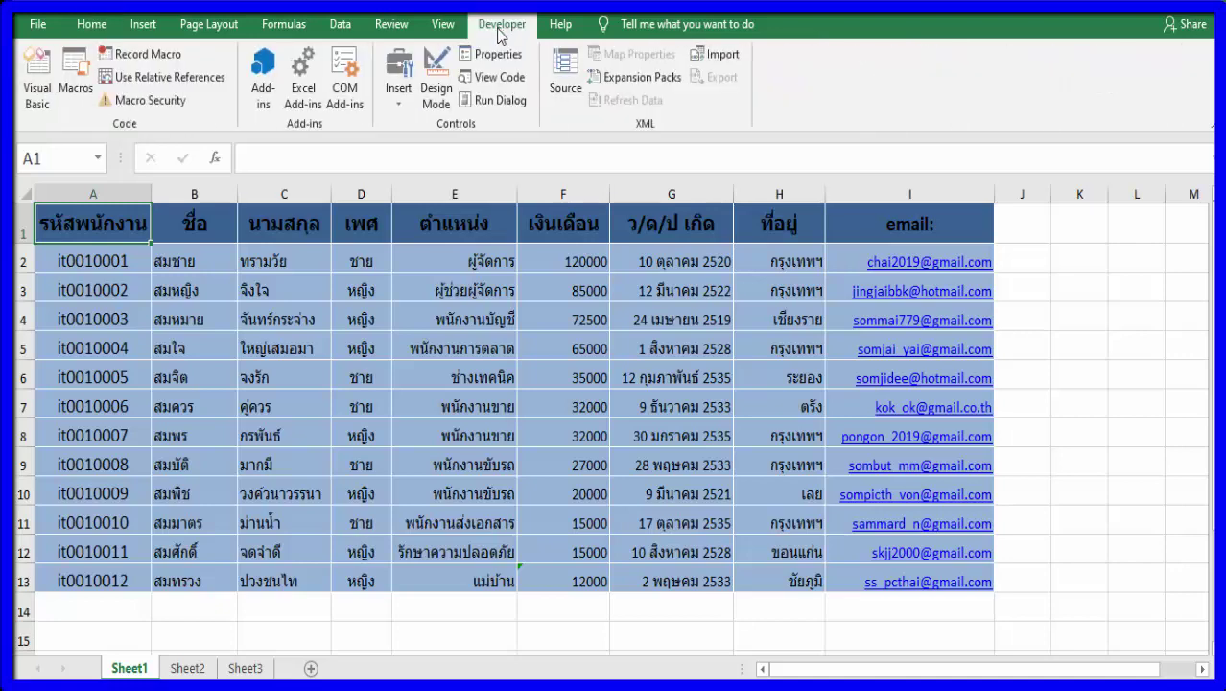
{"action": "left_click", "coordinate": [38, 91]}
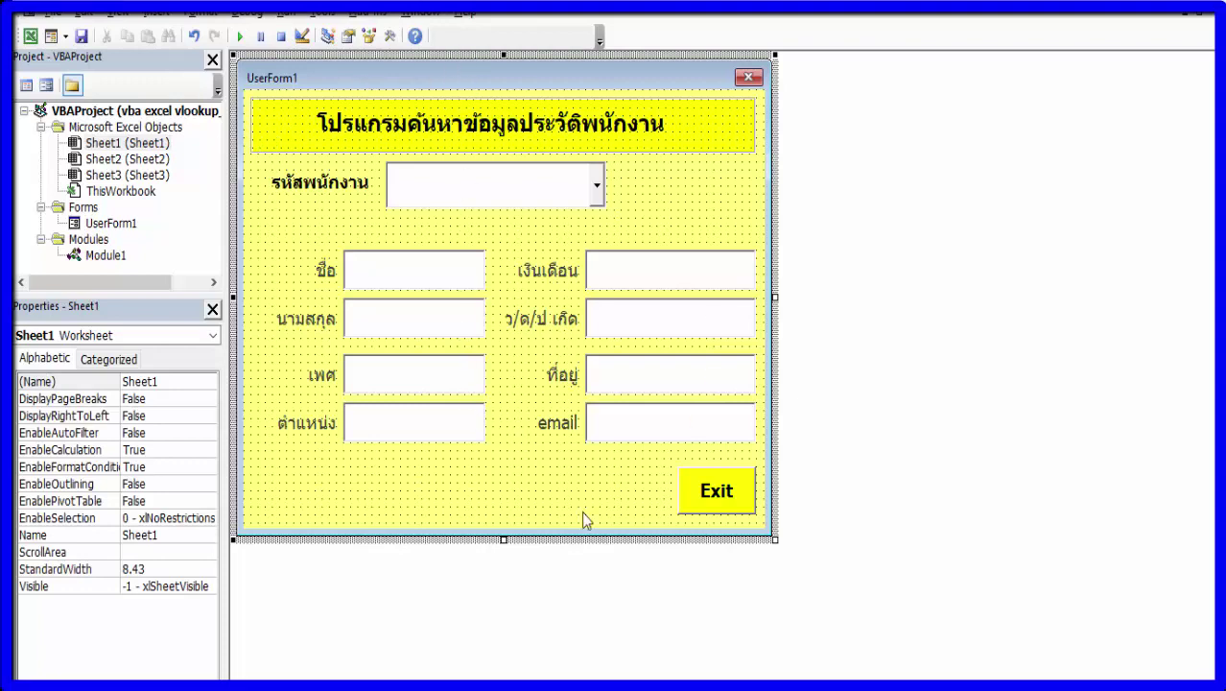
{"action": "left_click", "coordinate": [239, 37]}
{"action": "left_click", "coordinate": [714, 230]}
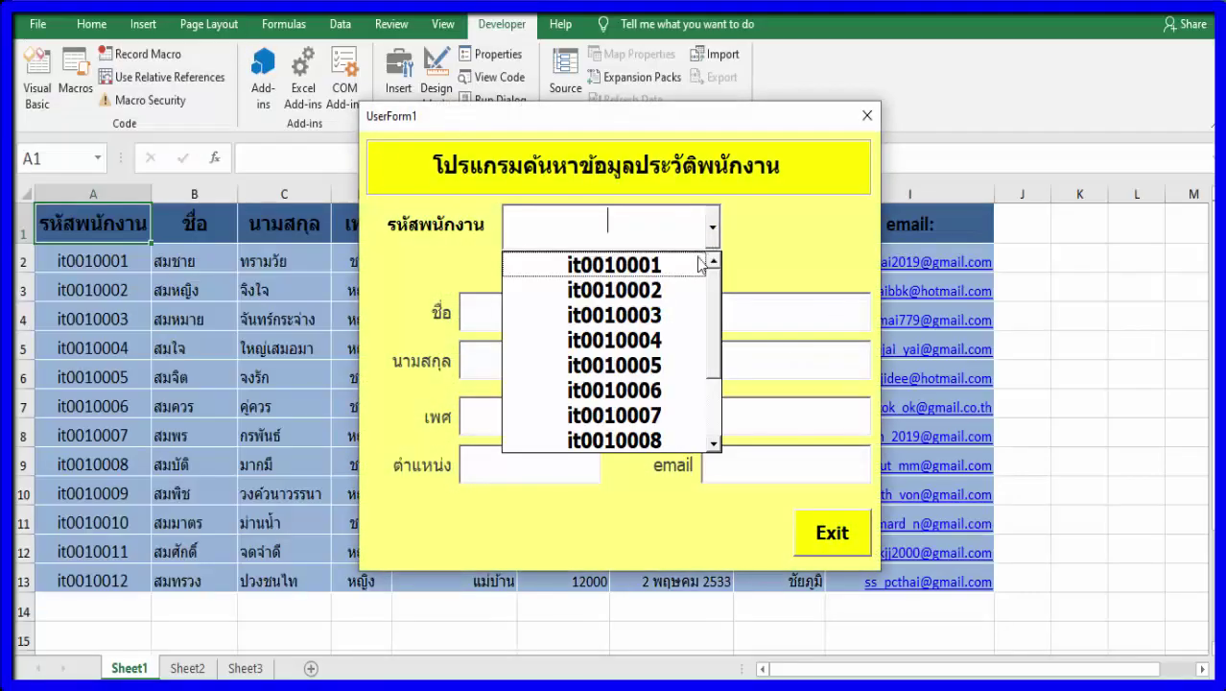
{"action": "scroll", "coordinate": [716, 376], "scroll_direction": "down", "scroll_amount": 2}
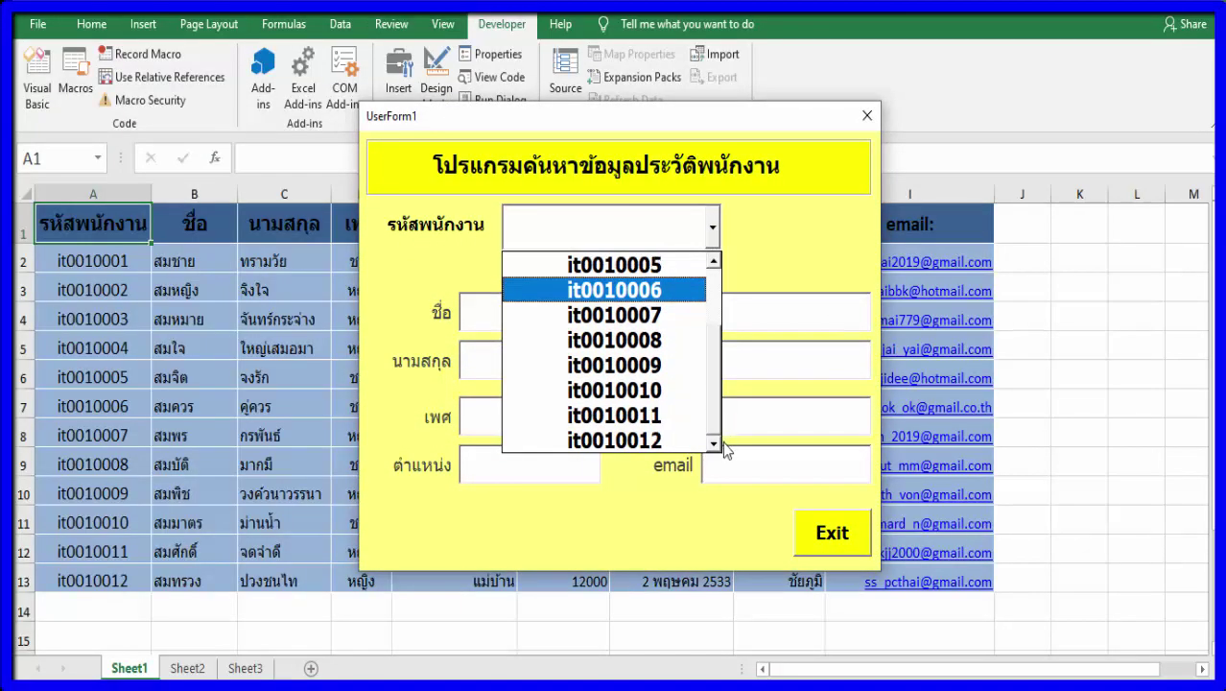
{"action": "left_click", "coordinate": [679, 449]}
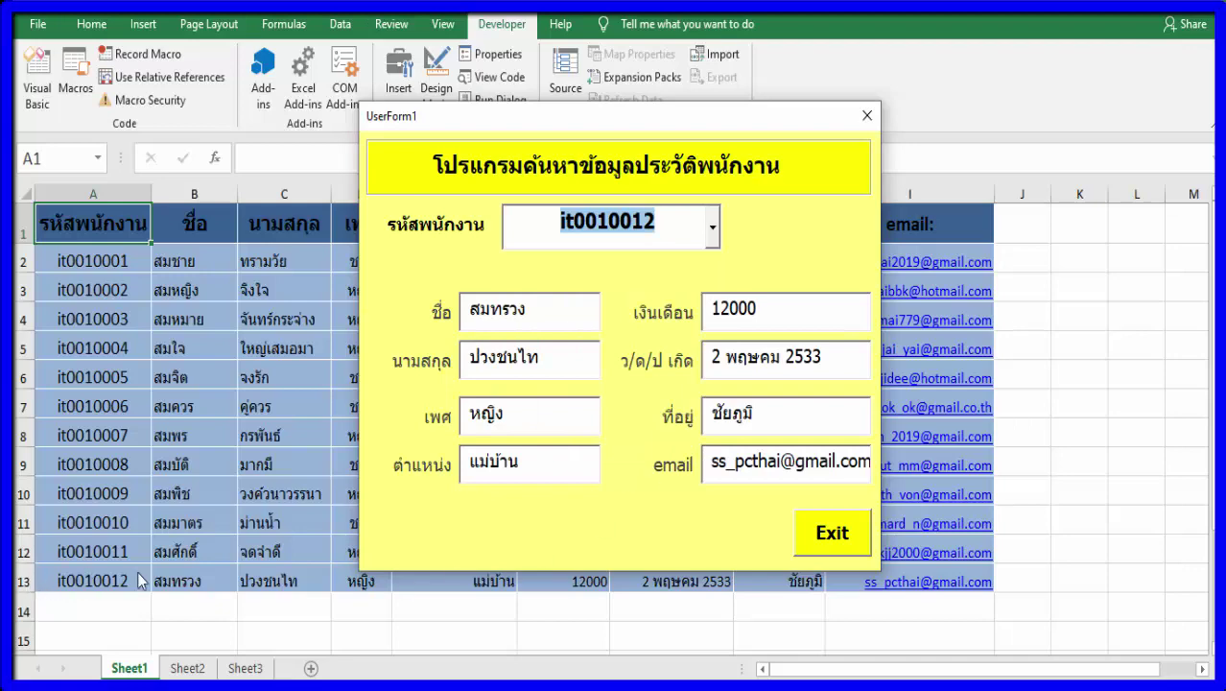
{"action": "left_click", "coordinate": [832, 534]}
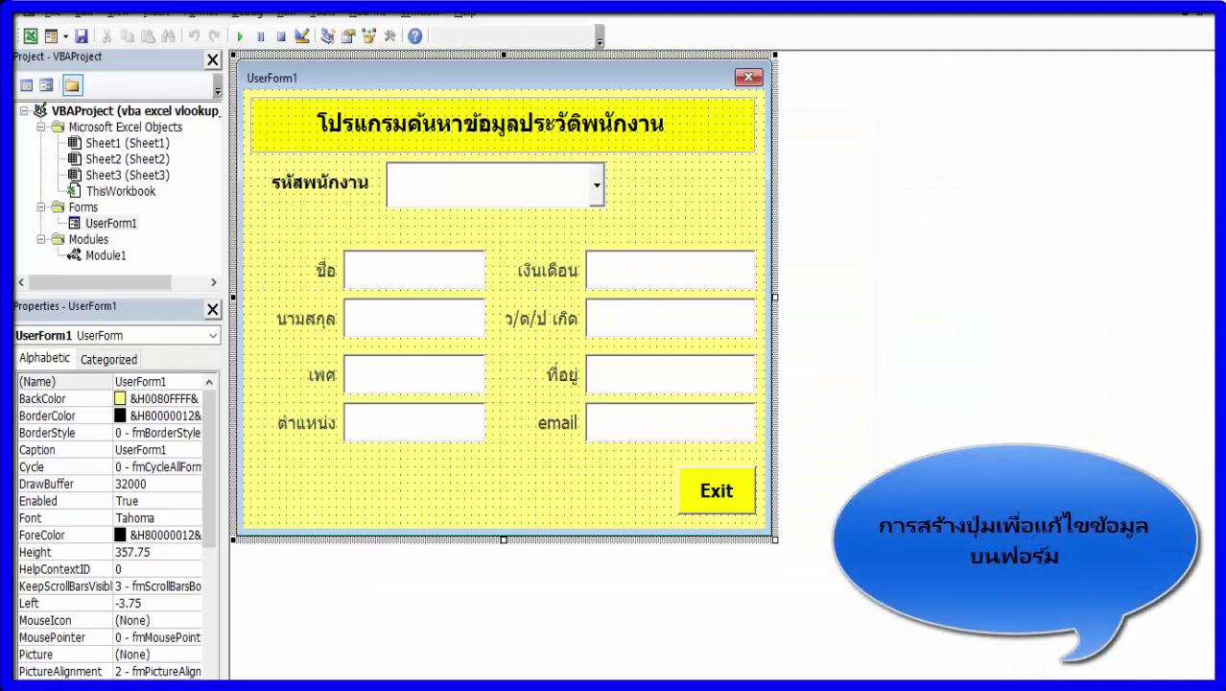
Show the Toolbox and draw a new CommandButton just left of the Exit button.
{"action": "left_click", "coordinate": [117, 14]}
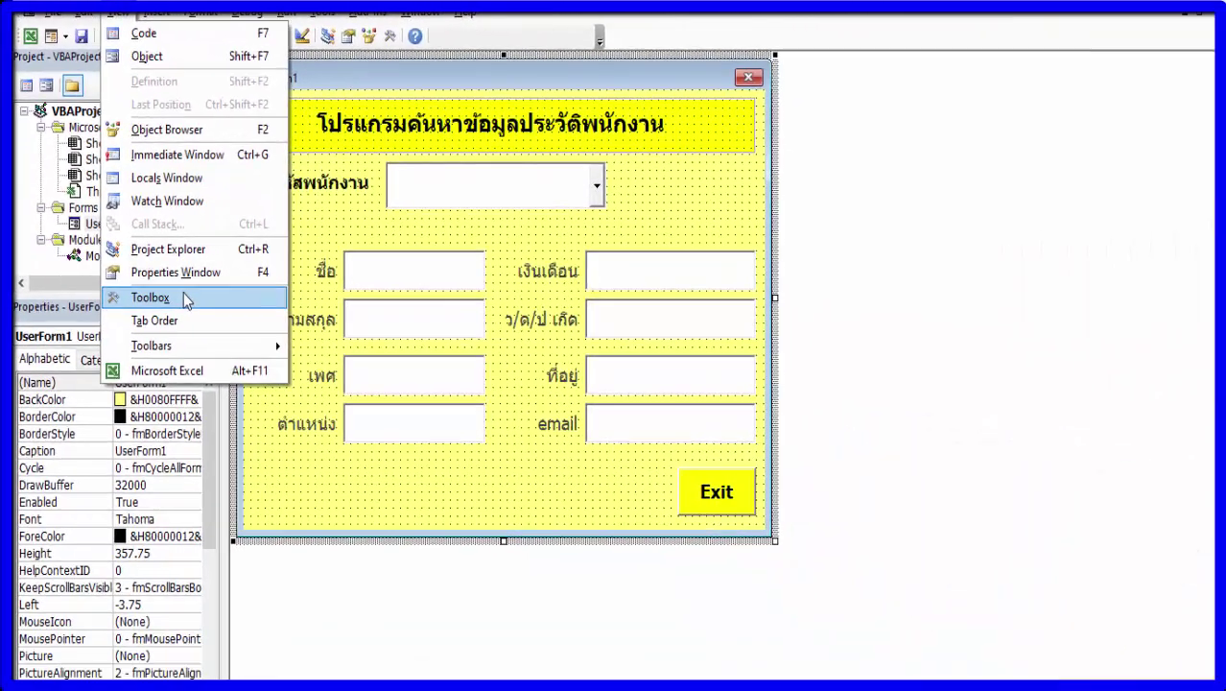
{"action": "left_click", "coordinate": [185, 299]}
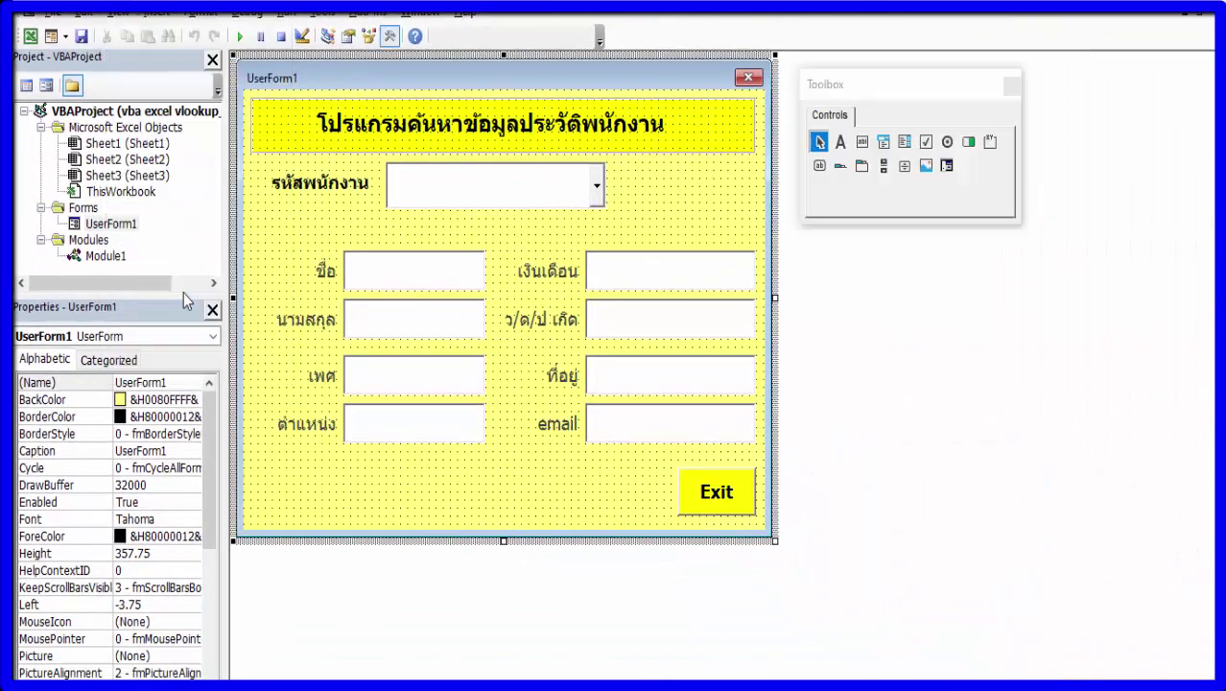
{"action": "left_click", "coordinate": [929, 91]}
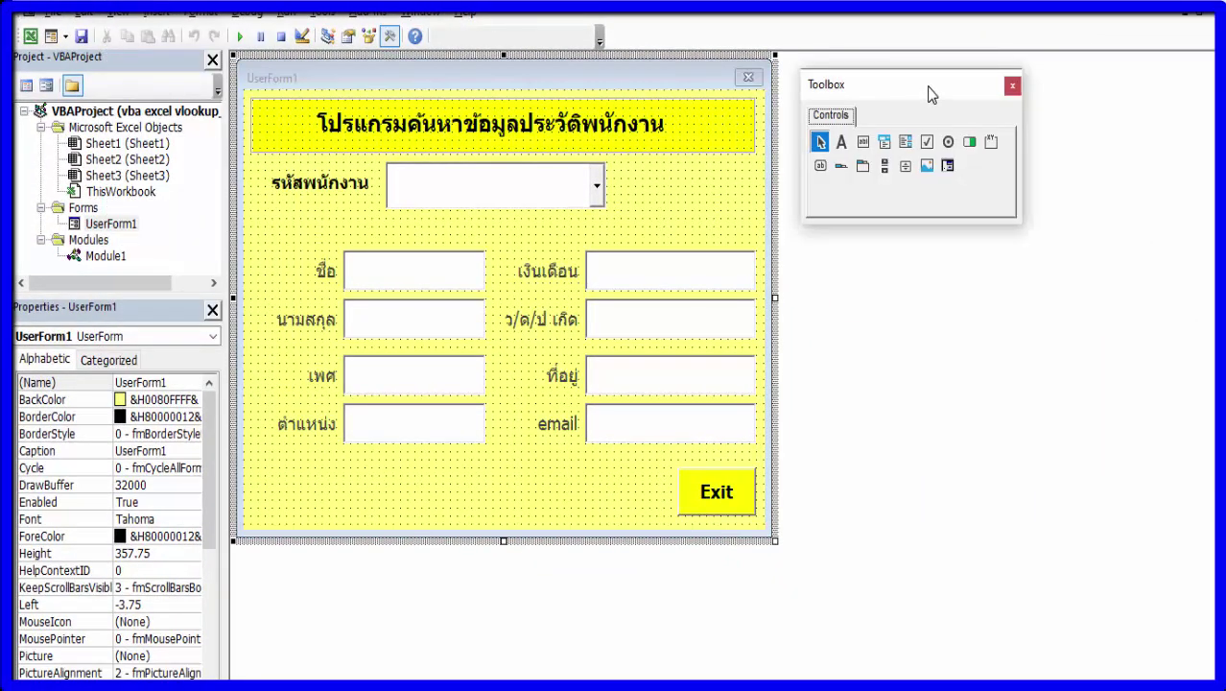
{"action": "left_click", "coordinate": [820, 166]}
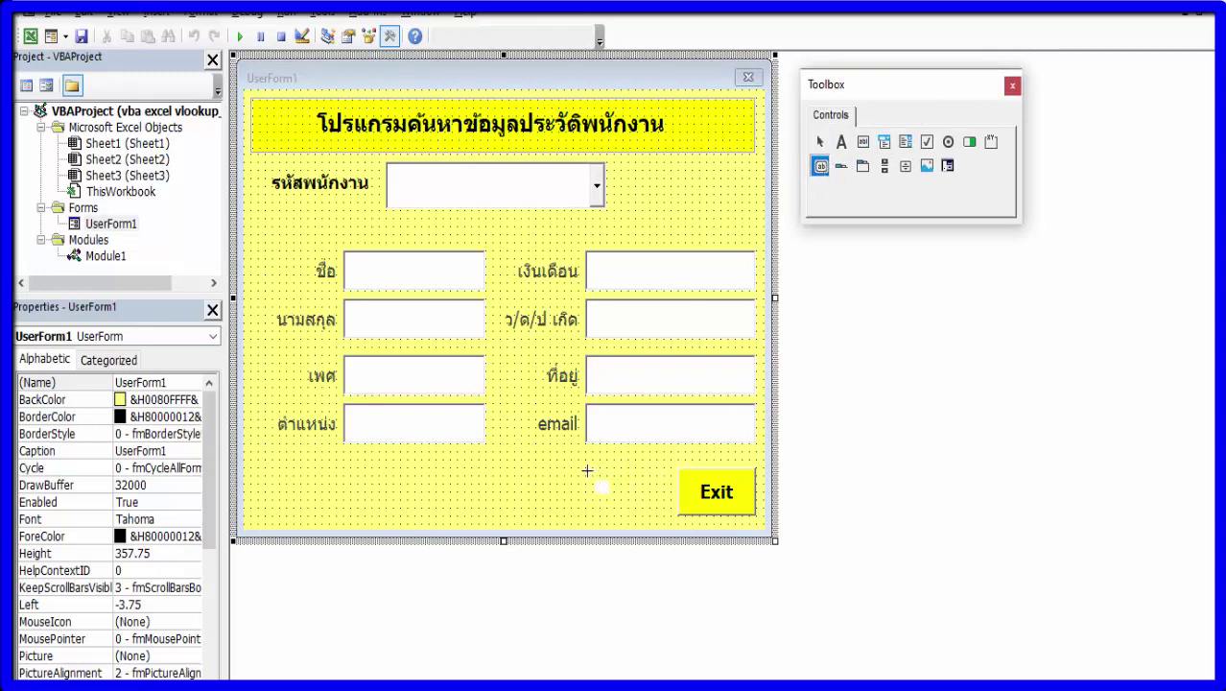
{"action": "left_click_drag", "start_coordinate": [586, 470], "coordinate": [663, 516]}
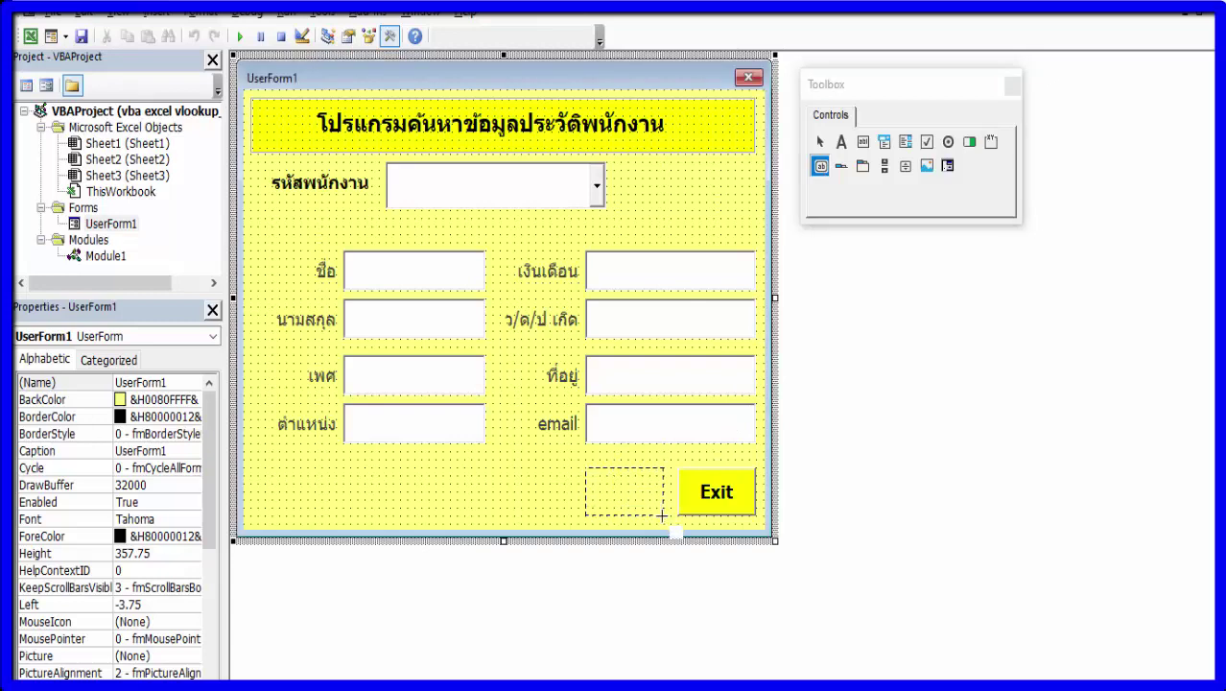
{"action": "left_click_drag", "start_coordinate": [663, 516], "coordinate": [666, 518]}
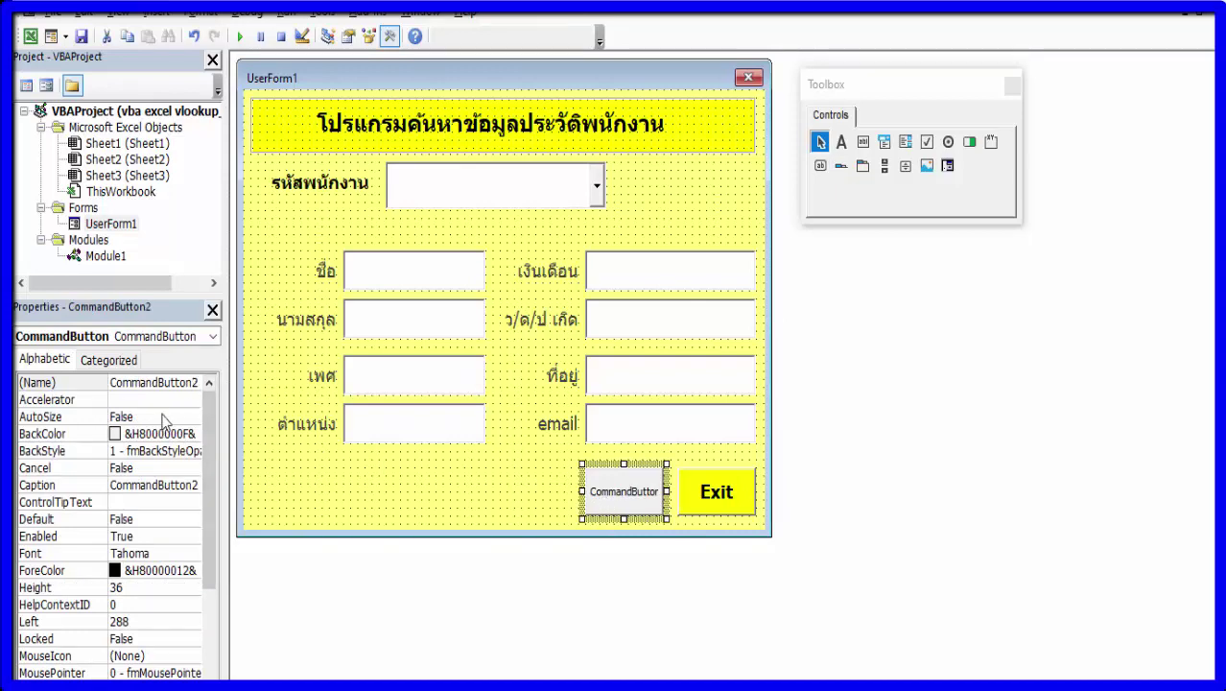
Change CommandButton2's Caption to Update.
{"action": "left_click", "coordinate": [129, 484]}
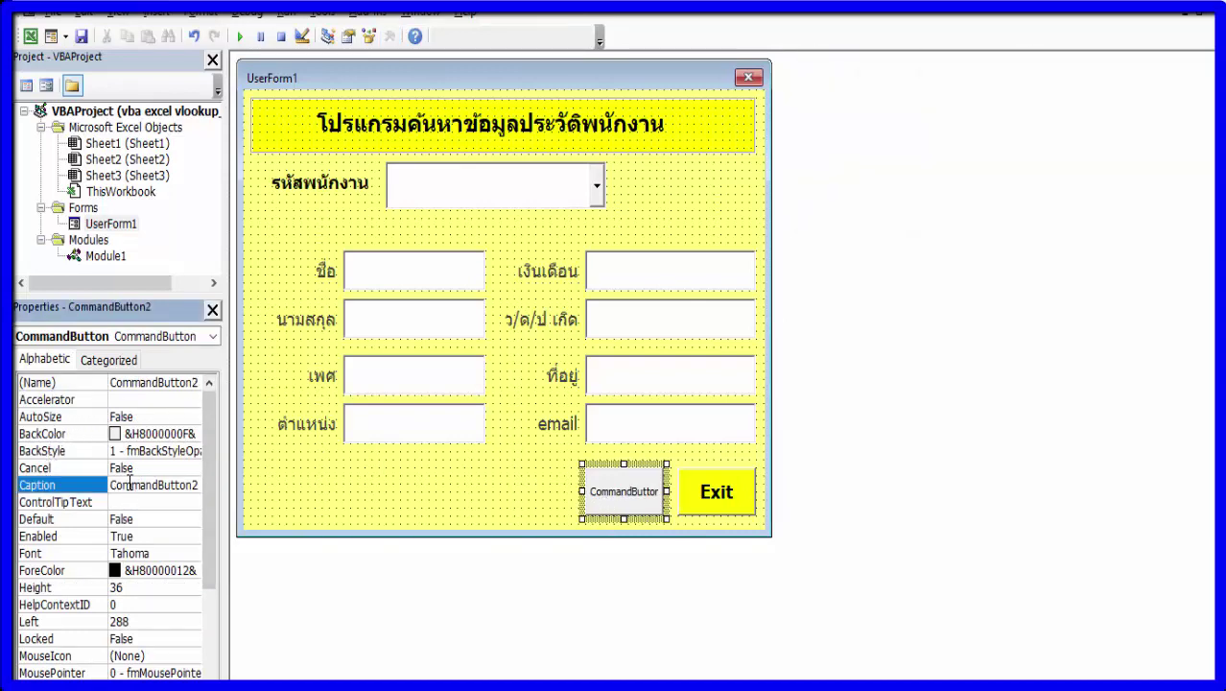
{"action": "left_click_drag", "start_coordinate": [198, 485], "coordinate": [110, 484]}
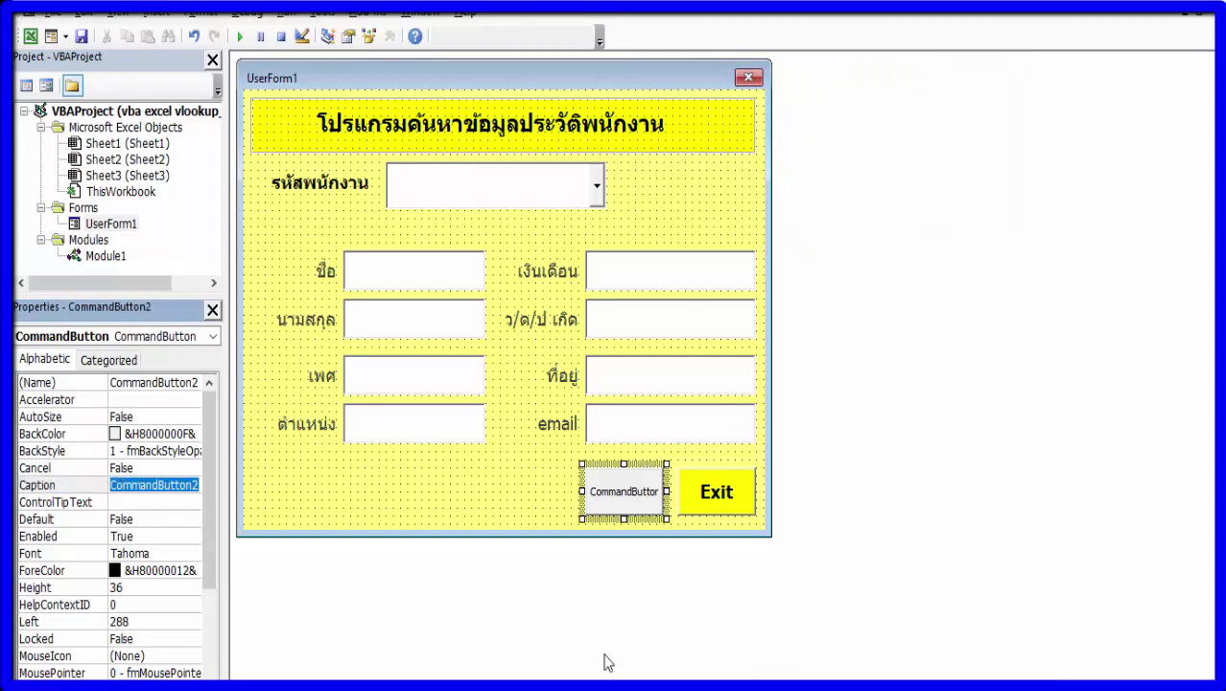
{"action": "type", "text": "U"}
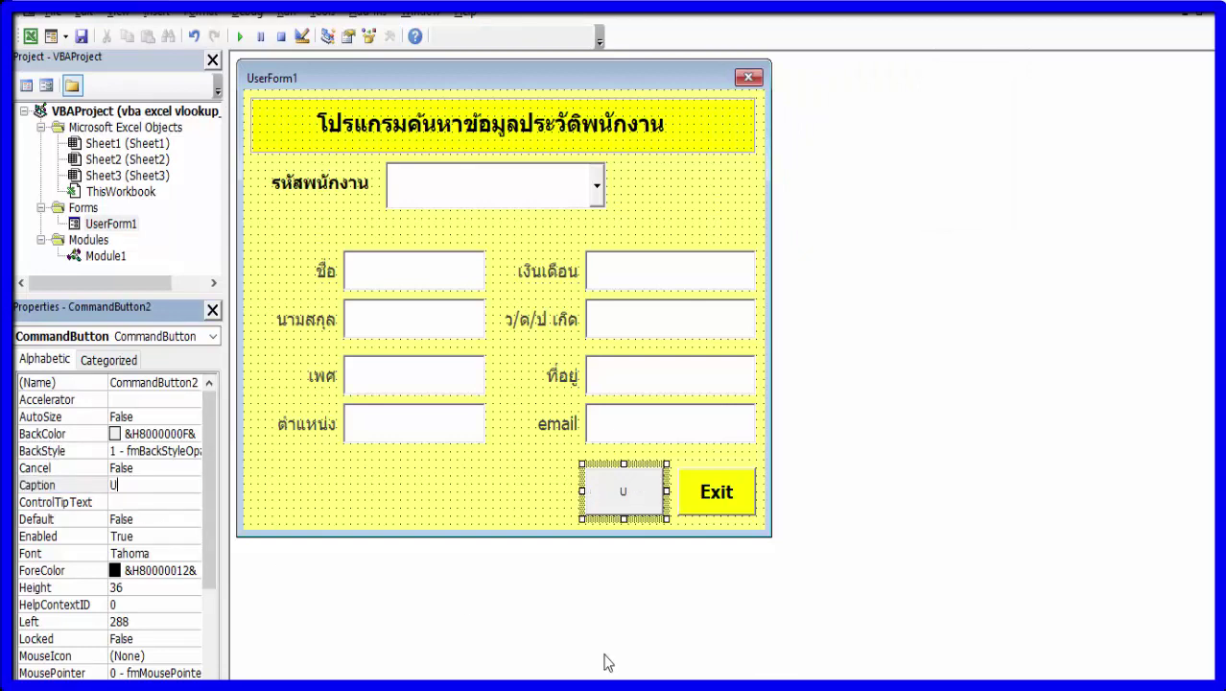
{"action": "type", "text": "pdat"}
{"action": "type", "text": "e"}
Make the button's caption font bold at size 14.
{"action": "left_click", "coordinate": [88, 556]}
{"action": "left_click", "coordinate": [193, 556]}
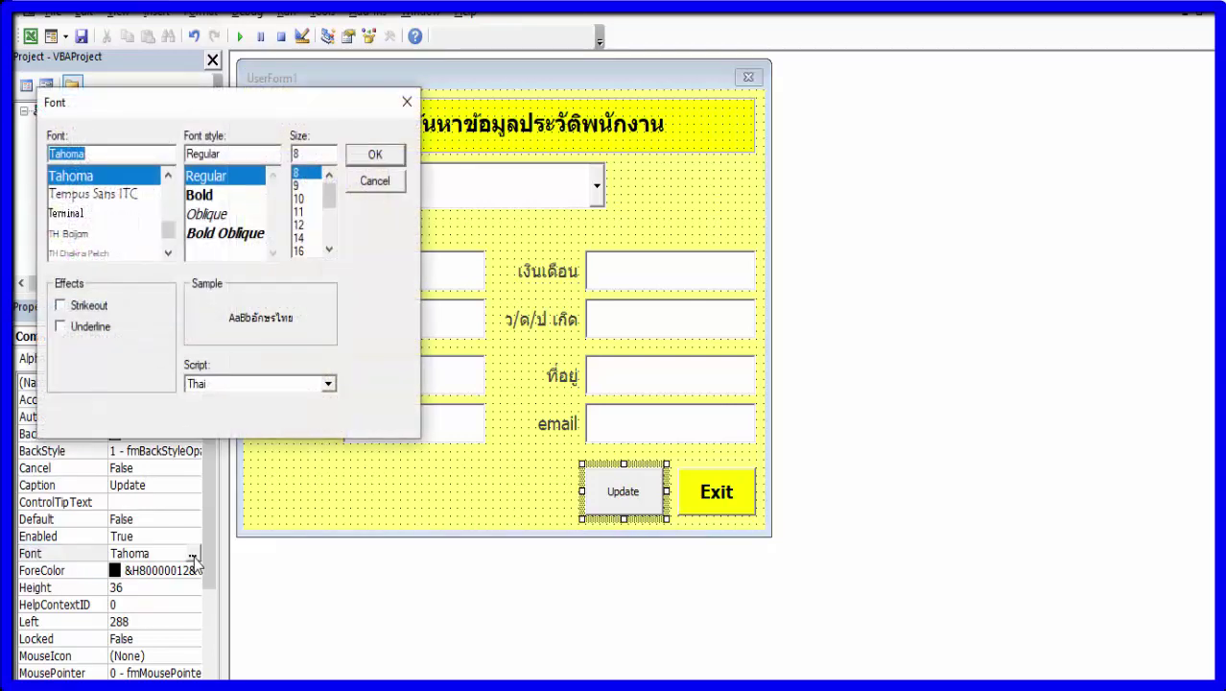
{"action": "left_click", "coordinate": [203, 196]}
{"action": "left_click", "coordinate": [301, 237]}
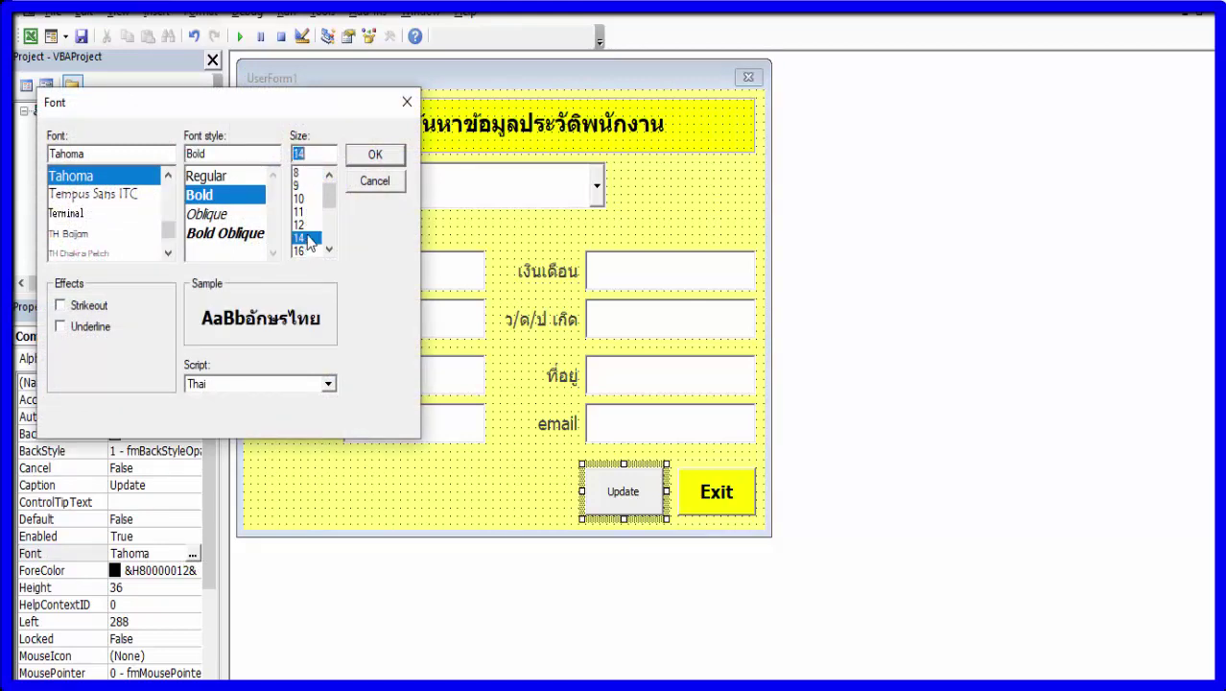
{"action": "left_click", "coordinate": [375, 156]}
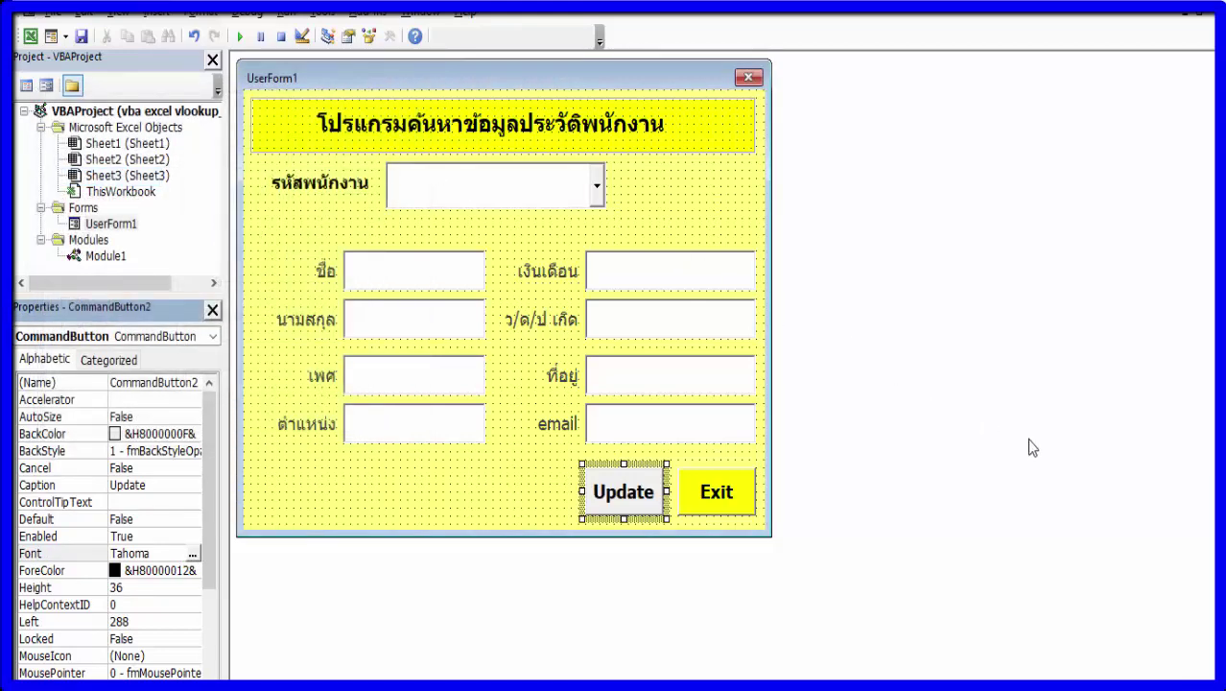
Set the button's BackColor to palette yellow and open its Click procedure.
{"action": "left_click", "coordinate": [62, 433]}
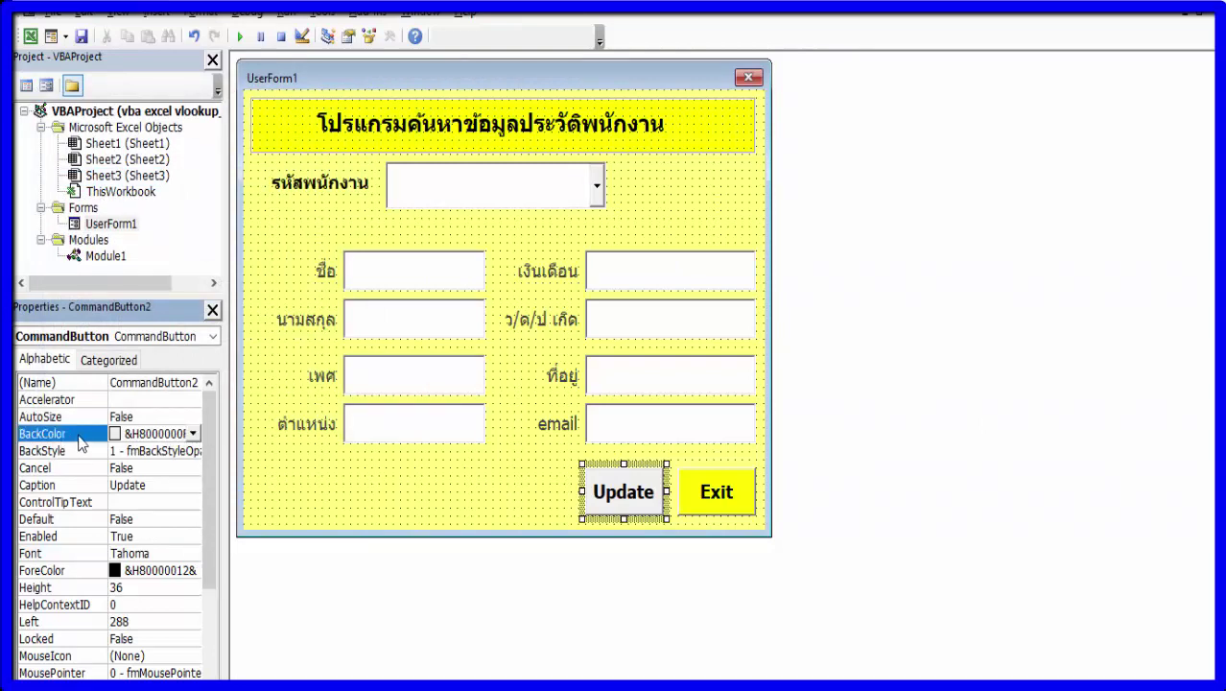
{"action": "left_click", "coordinate": [192, 434]}
{"action": "left_click", "coordinate": [96, 458]}
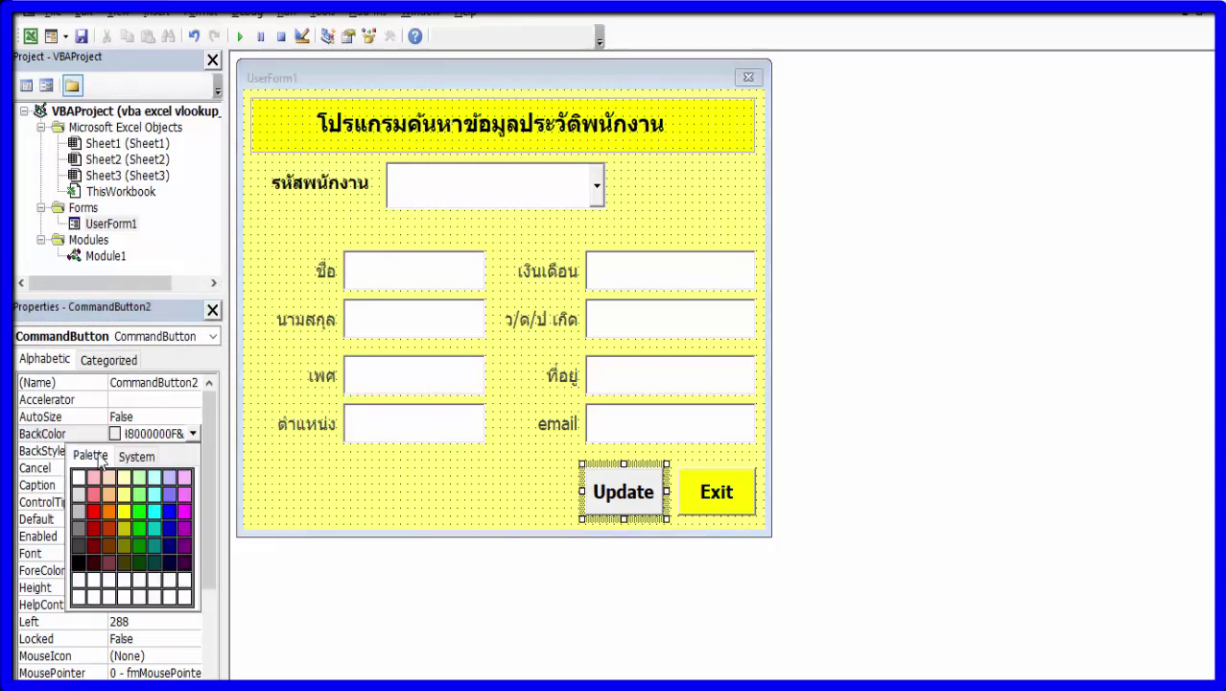
{"action": "left_click", "coordinate": [125, 510]}
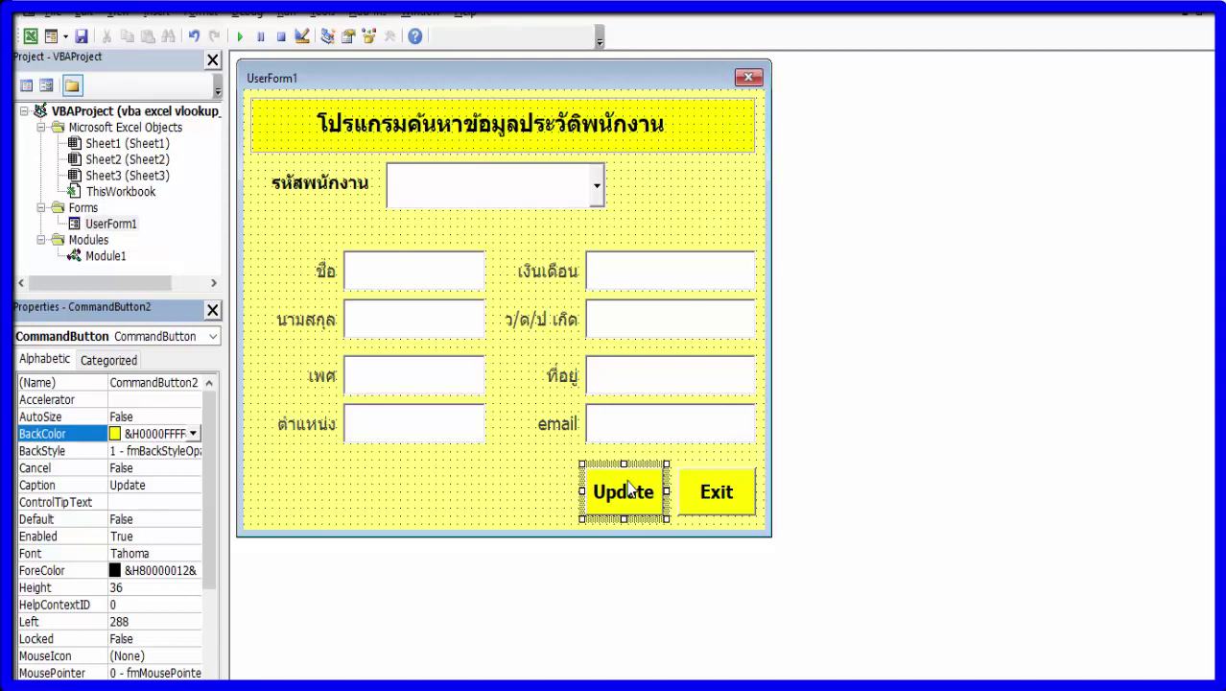
{"action": "double_click", "coordinate": [629, 489]}
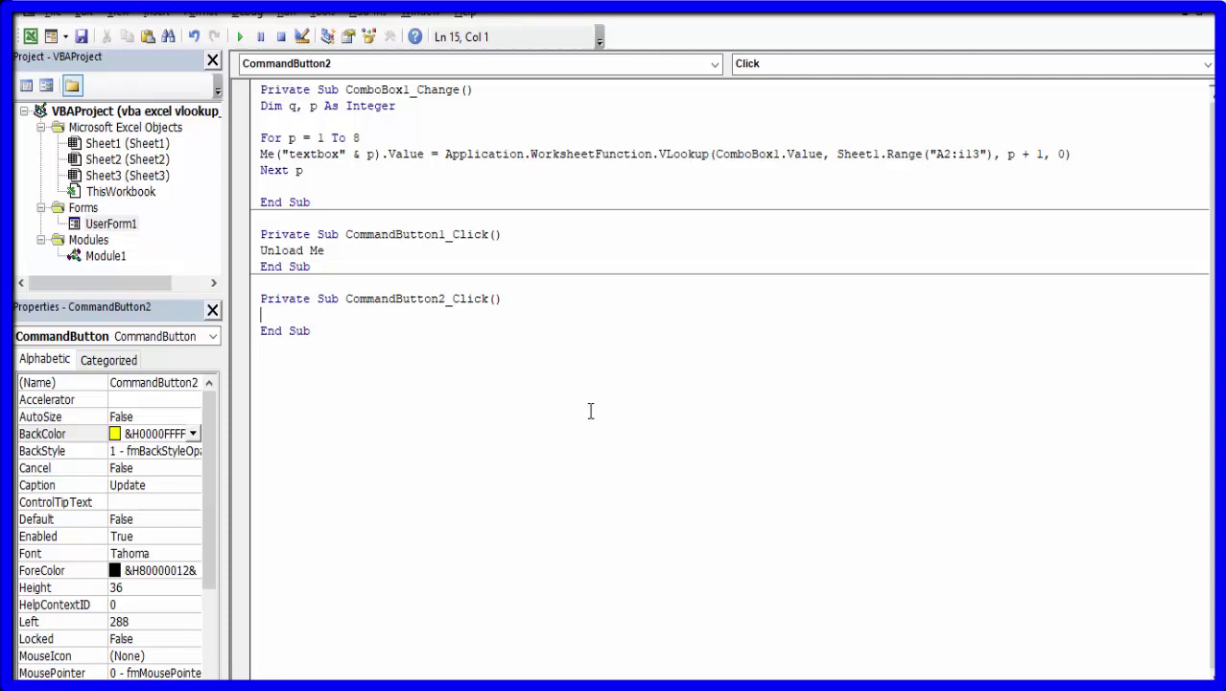
Paste the MsgBox/Match/Cells update code into CommandButton2_Click and highlight each block to explain it.
{"action": "type", "text": "Dim y As Long Dim x As Integer      x = MsgBox(\"Do you want to update?\", vbOKCancel, \"Progam\")  If x = vbOK Then     y = Application.Match(Me.ComboBox1.Text, Range(\"A1:A13\"), 0)   Cells(y, 2) = TextBox1.Value   Cells(y, 3) = TextBox2.Value   Cells(y, 4) = TextBox3.Value   Cells(y, 5) = TextBox4.Value   Cells(y, 6) = TextBox5.Value   Cells(y, 7) = TextBox6.Value   Cells(y, 8) = TextBox7.Value   Cells(y, 9) = TextBox8.Value     Else          Dim q, p As Long         q = Application.WorksheetFunction.CountA(Sheet1.Range(\"A:A\"))         For p = 1 To q         Me(\"textbox\" & p).Value = Application.WorksheetFunction.VLookup(ComboBox1.Value, Sheet1.Range(\"A2\", \"G\" & q), p + 1, 0)         Next p     End If"}
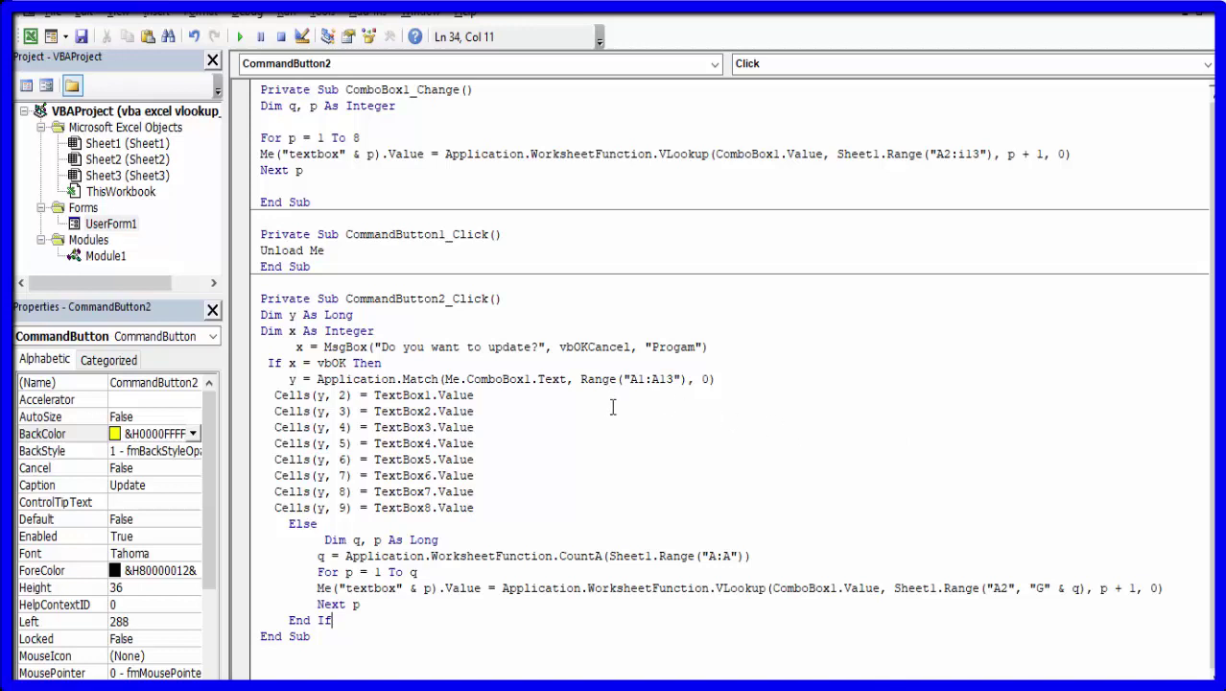
{"action": "left_click_drag", "start_coordinate": [289, 346], "coordinate": [712, 343]}
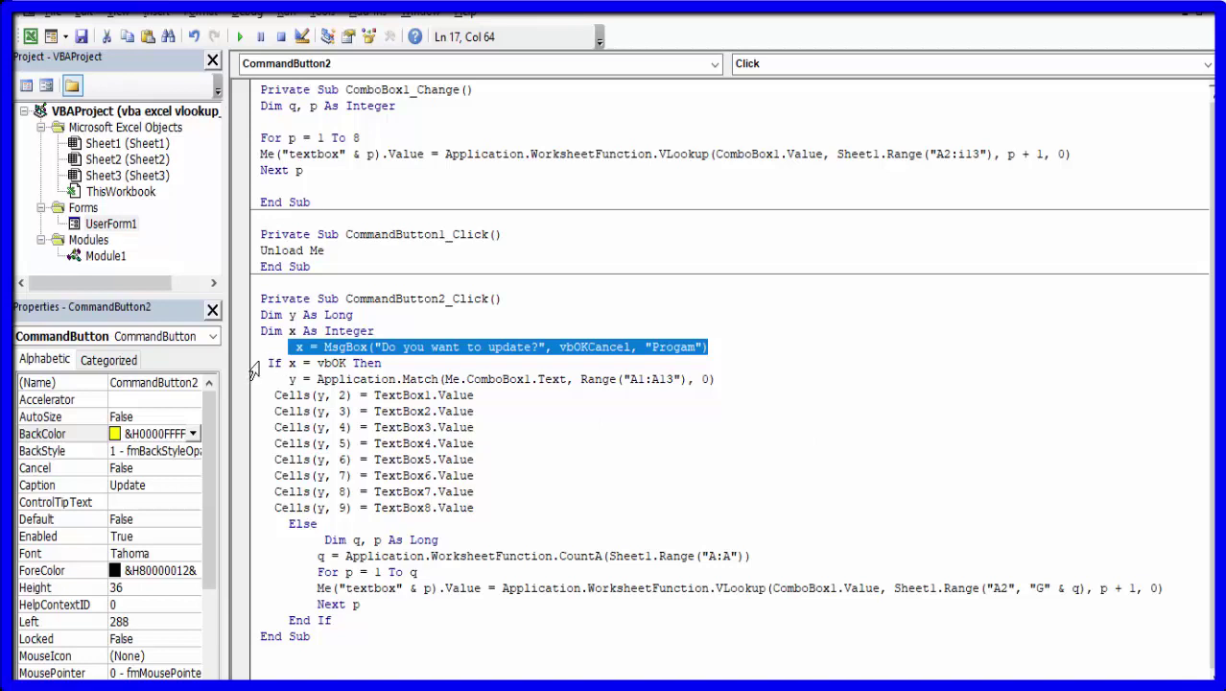
{"action": "left_click_drag", "start_coordinate": [269, 364], "coordinate": [718, 379]}
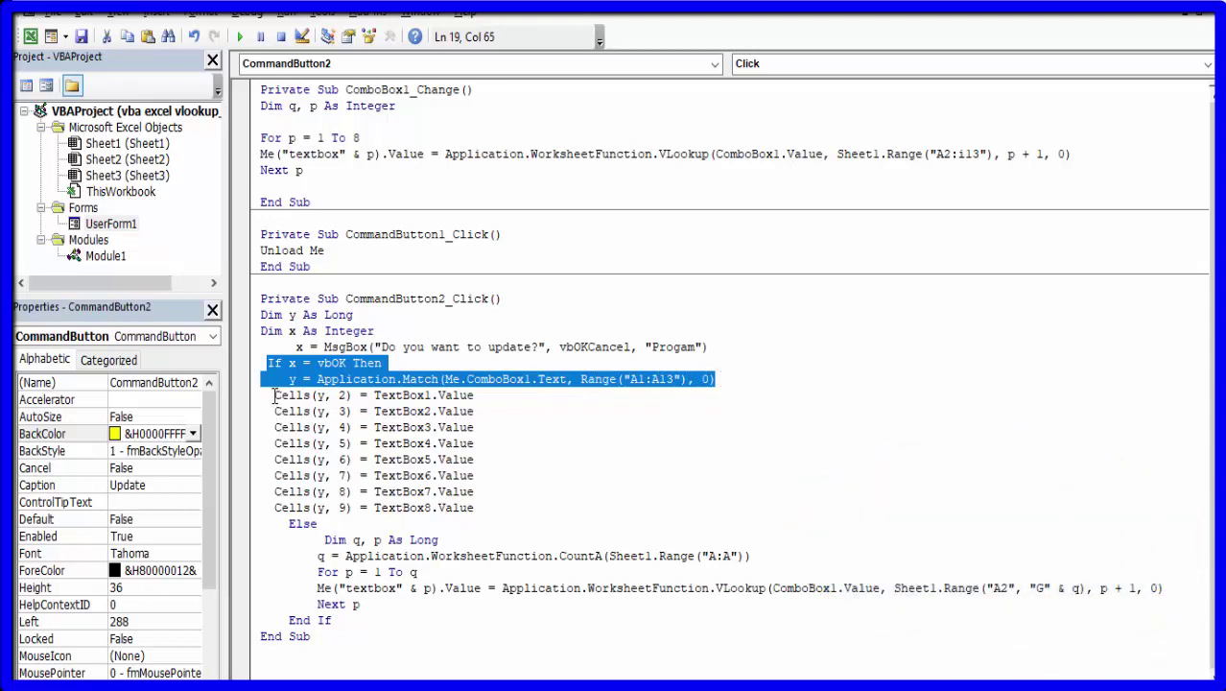
{"action": "left_click_drag", "start_coordinate": [274, 394], "coordinate": [484, 513]}
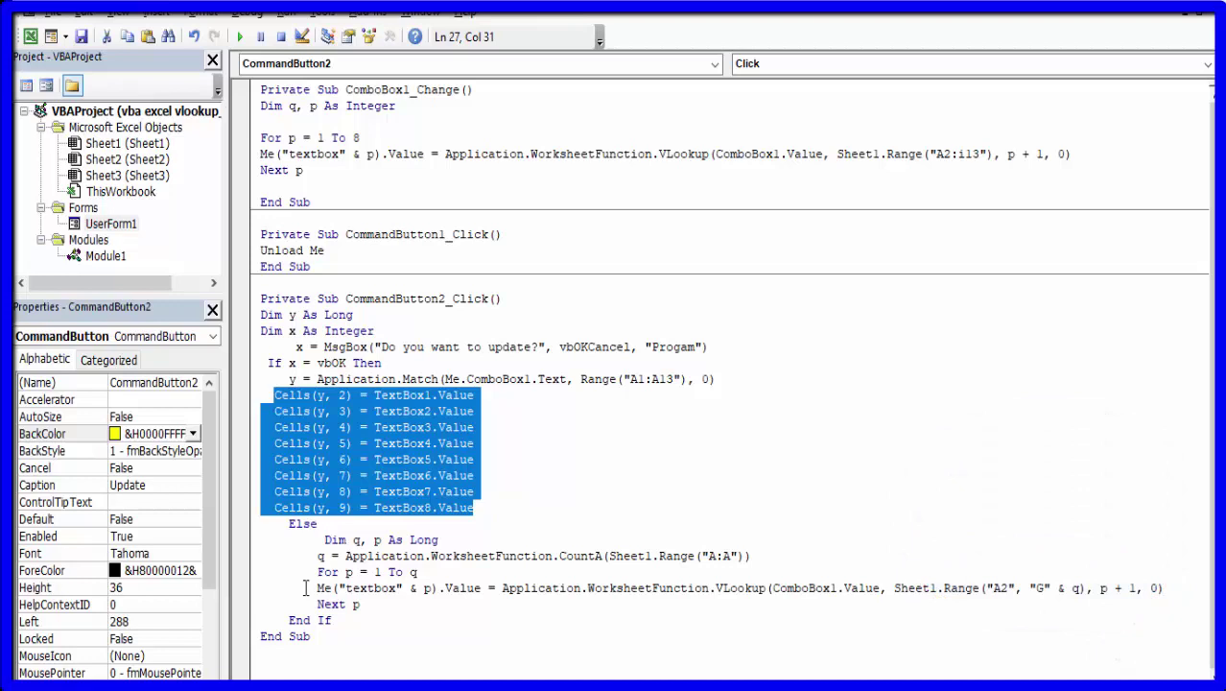
{"action": "left_click_drag", "start_coordinate": [315, 556], "coordinate": [758, 556]}
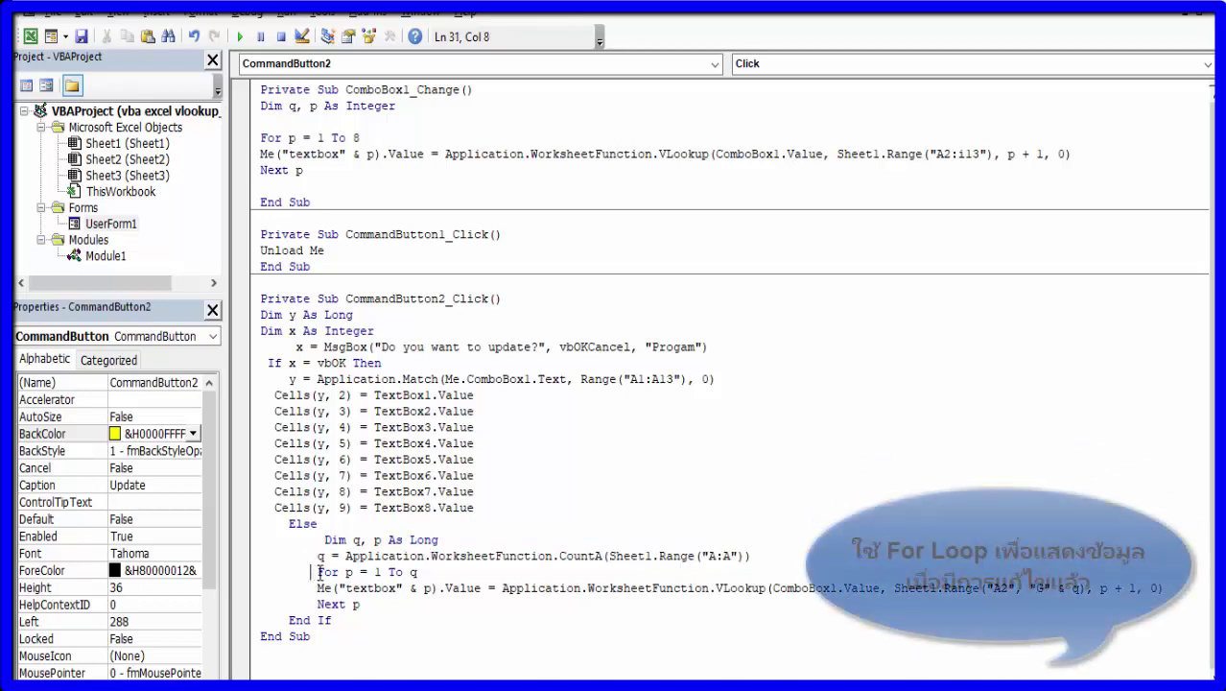
{"action": "left_click_drag", "start_coordinate": [312, 573], "coordinate": [628, 612]}
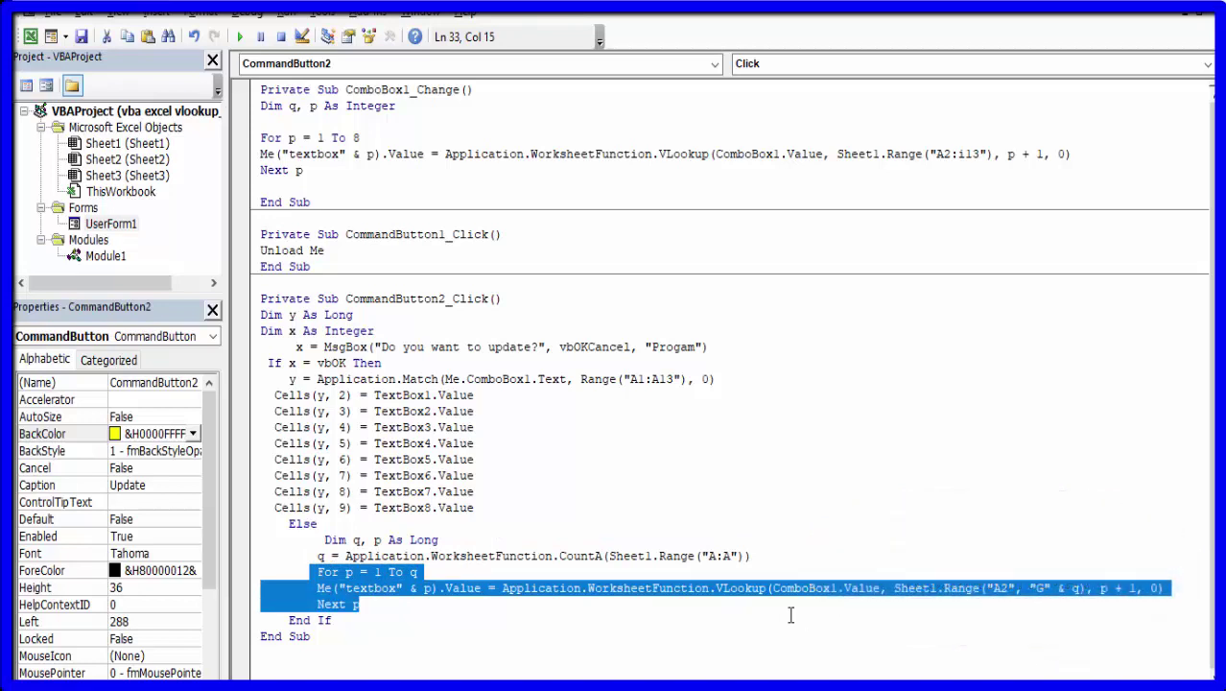
{"action": "left_click_drag", "start_coordinate": [268, 365], "coordinate": [361, 617]}
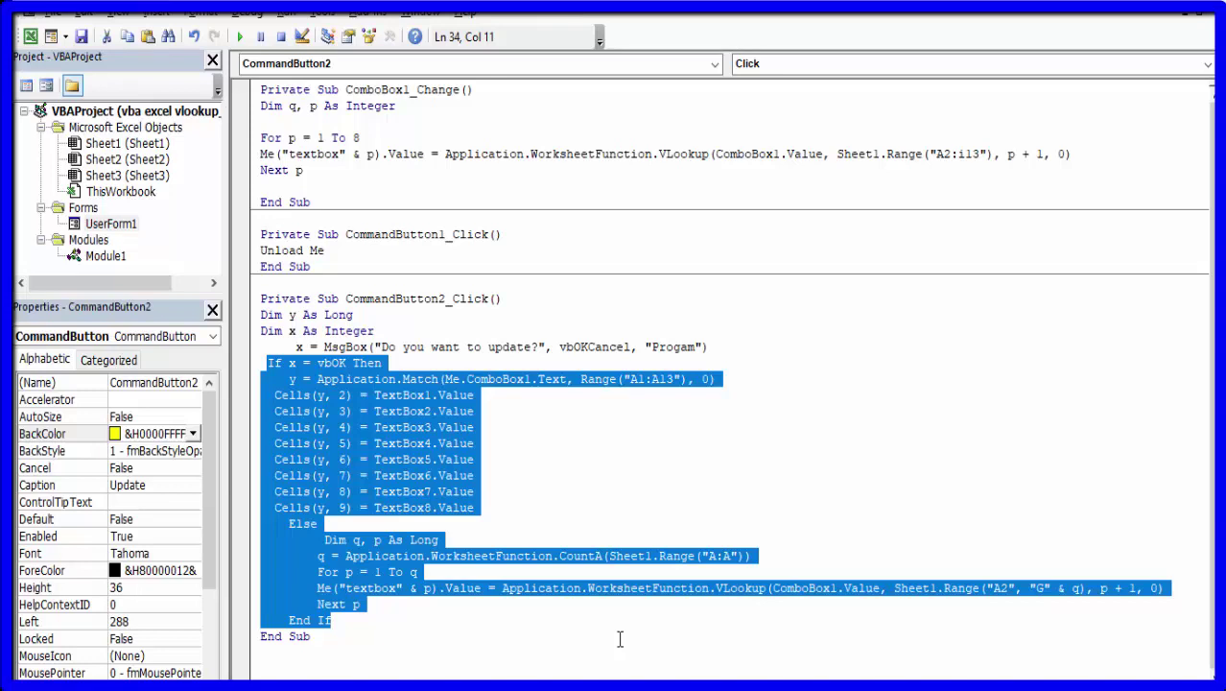
{"action": "left_click", "coordinate": [1061, 443]}
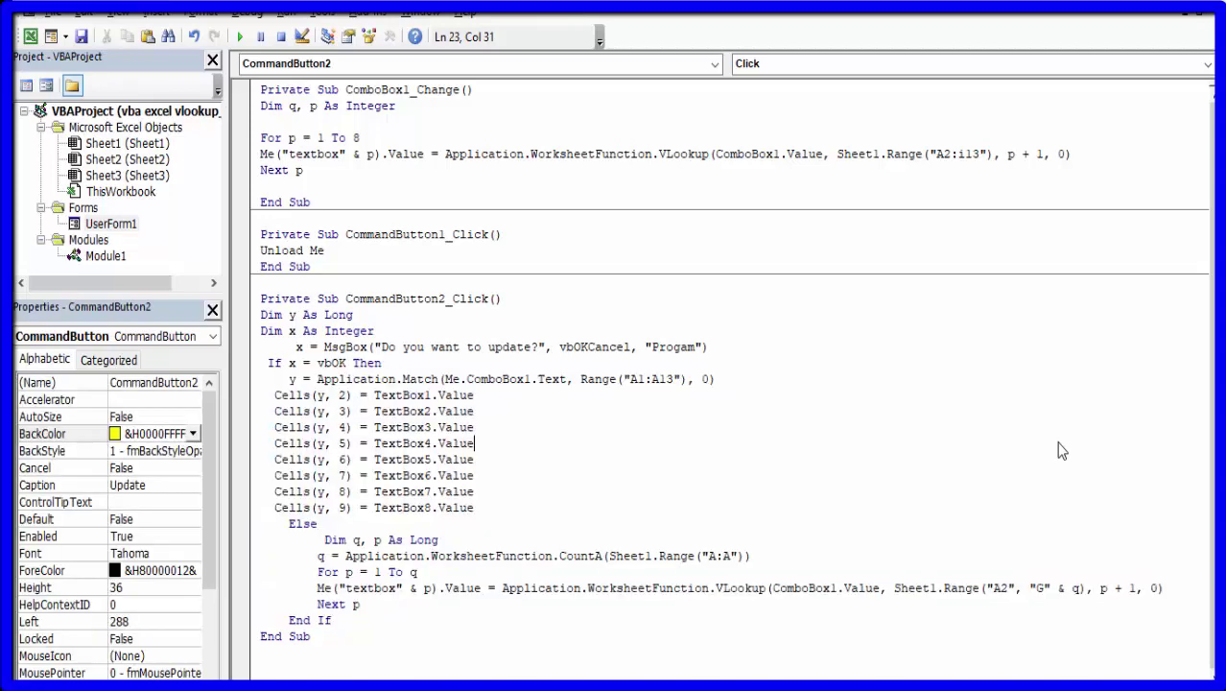
Run the form, move it aside, and load employee it0010012's details.
{"action": "left_click", "coordinate": [243, 39]}
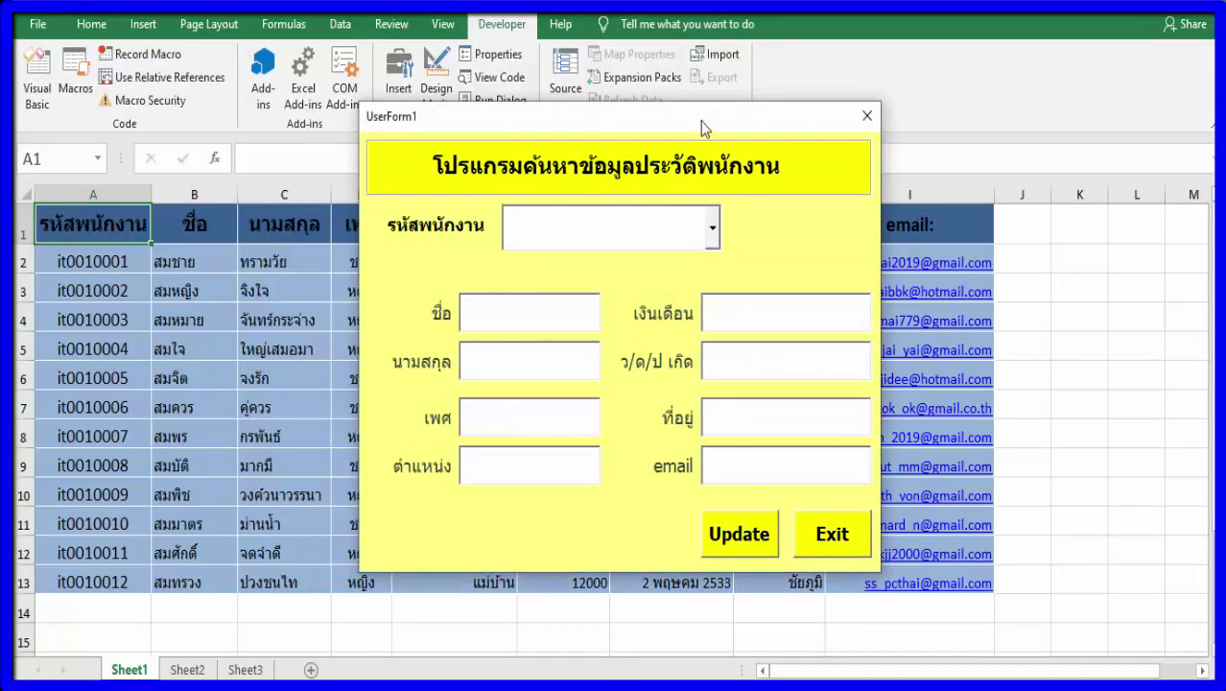
{"action": "left_click_drag", "start_coordinate": [702, 122], "coordinate": [948, 105]}
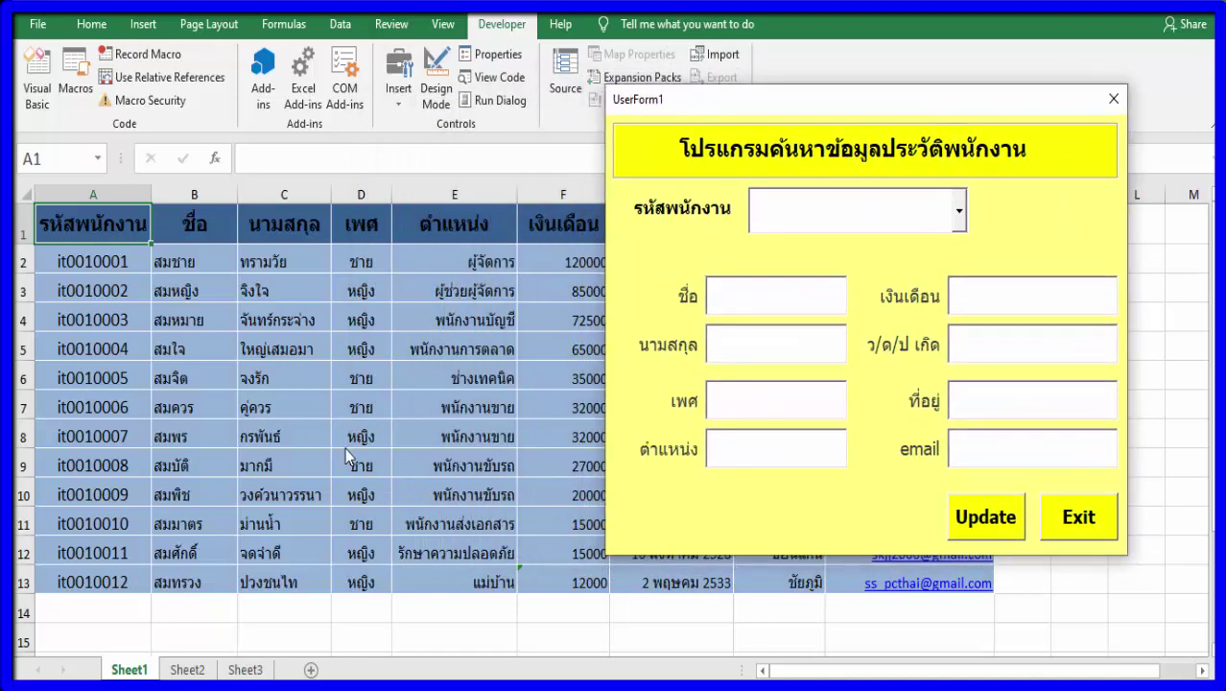
{"action": "left_click", "coordinate": [959, 210]}
{"action": "left_click_drag", "start_coordinate": [960, 274], "coordinate": [976, 392]}
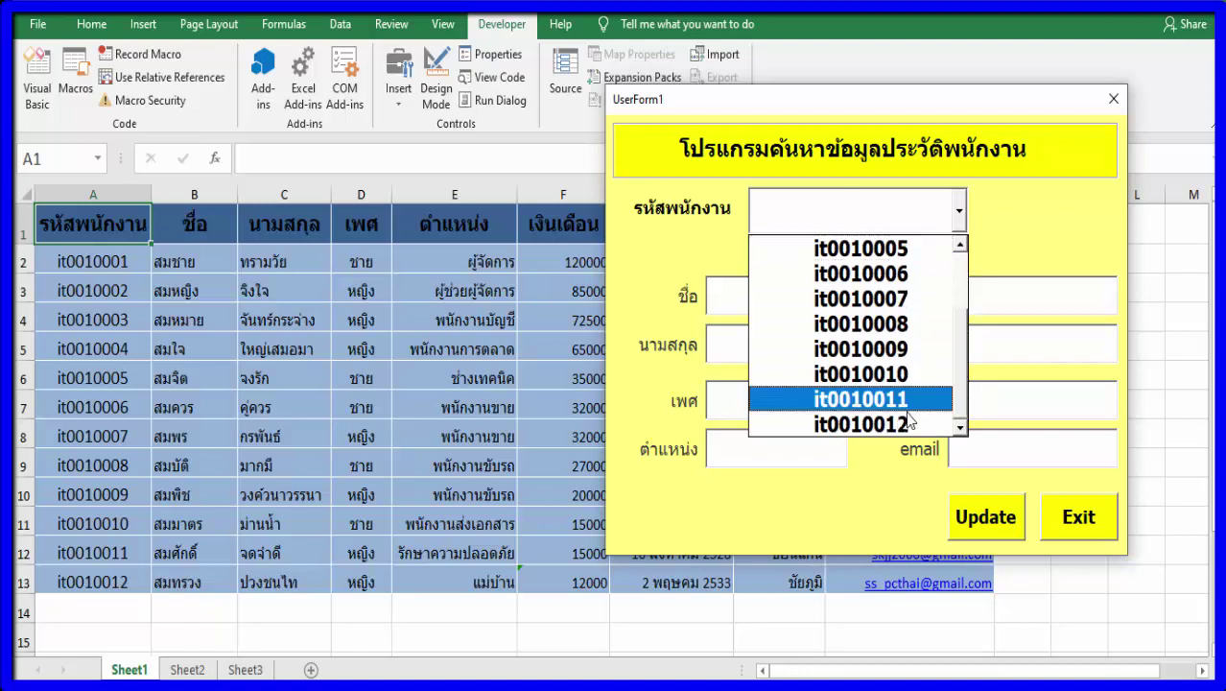
{"action": "left_click", "coordinate": [860, 423]}
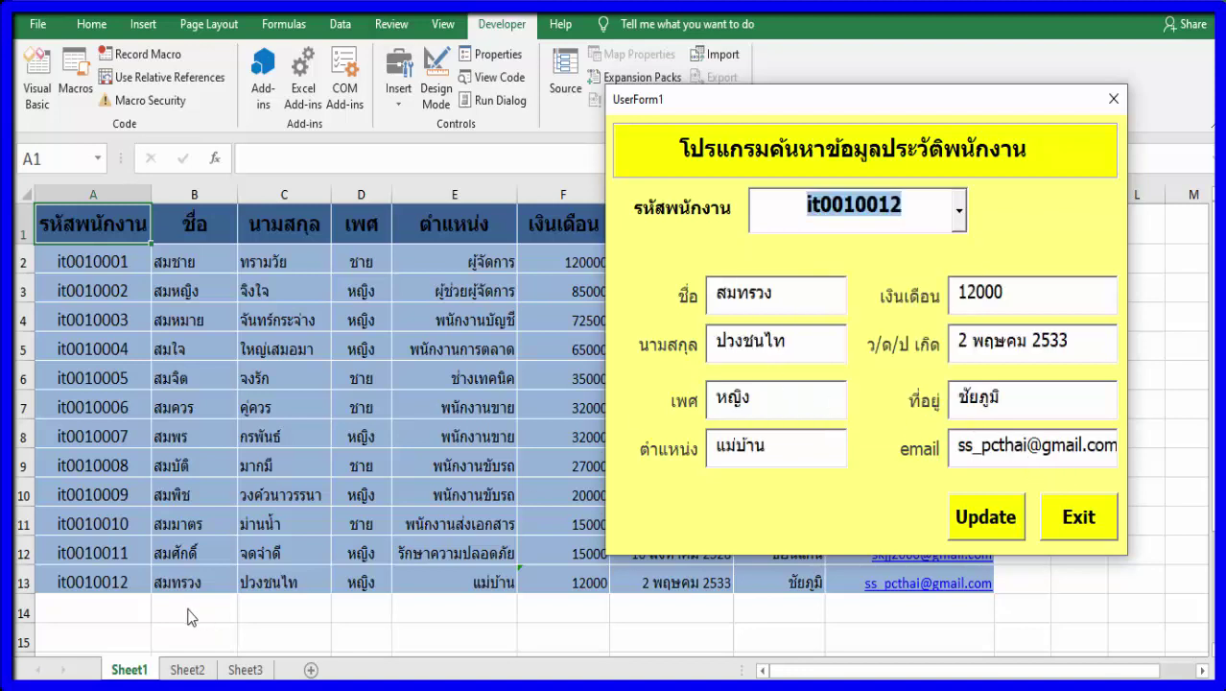
Change the salary from 12000 to 99999 and confirm the Update to write it to the sheet.
{"action": "left_click", "coordinate": [1017, 295]}
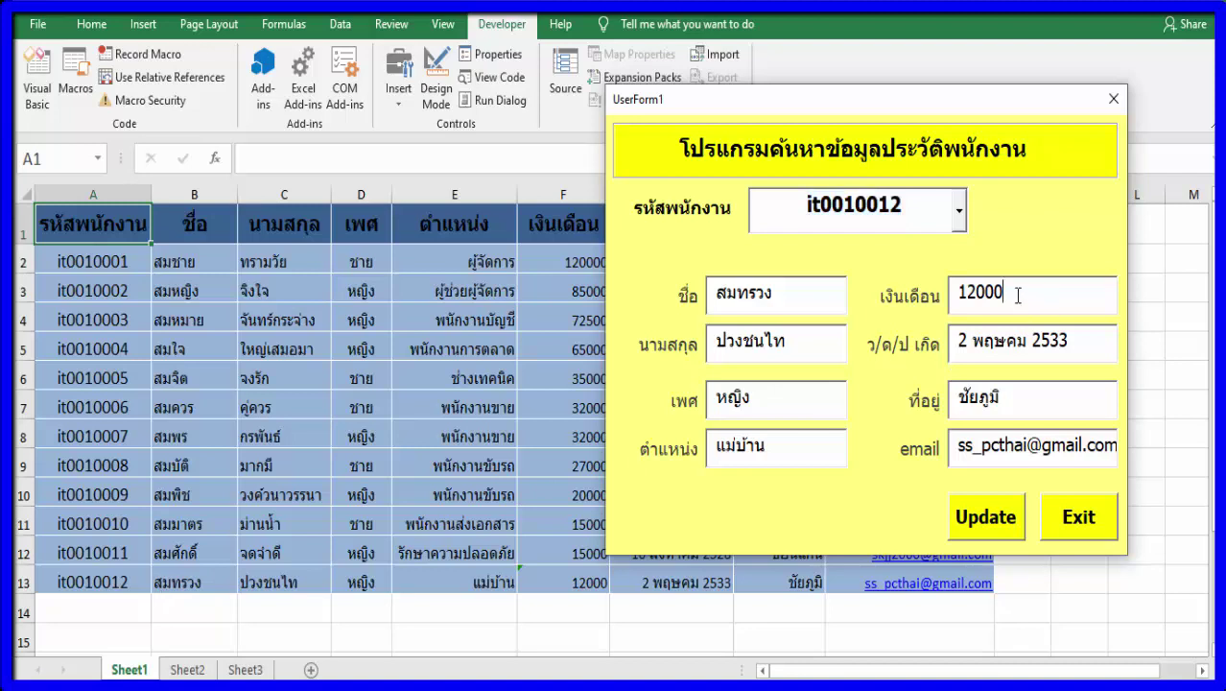
{"action": "key", "text": "BackSpace"}
{"action": "key", "text": "BackSpace"}
{"action": "key", "text": "BackSpace"}
{"action": "key", "text": "BackSpace"}
{"action": "type", "text": "99999"}
{"action": "left_click", "coordinate": [1010, 530]}
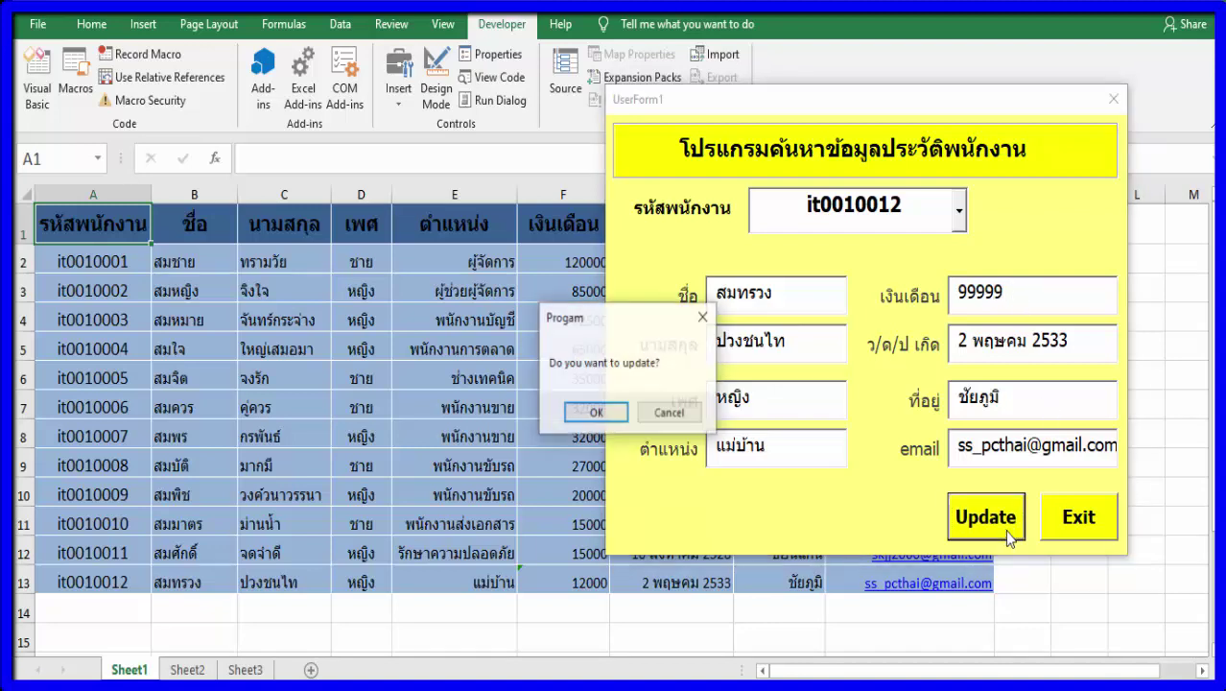
{"action": "left_click", "coordinate": [597, 413]}
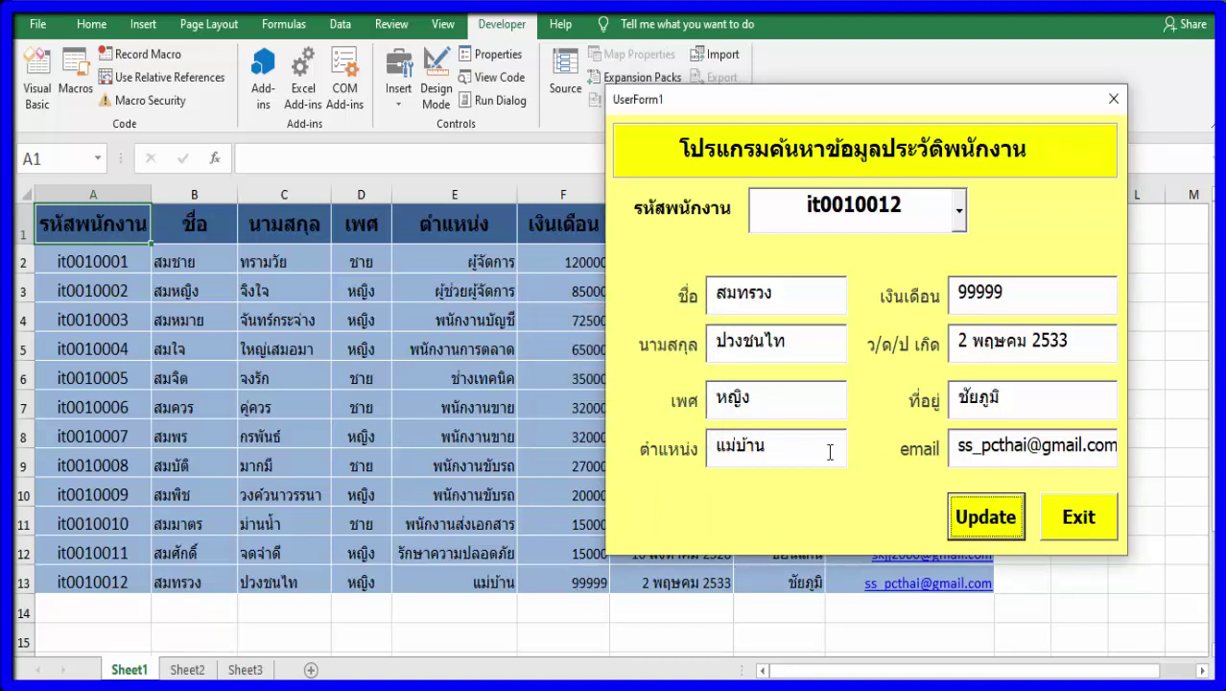
{"action": "left_click", "coordinate": [778, 448]}
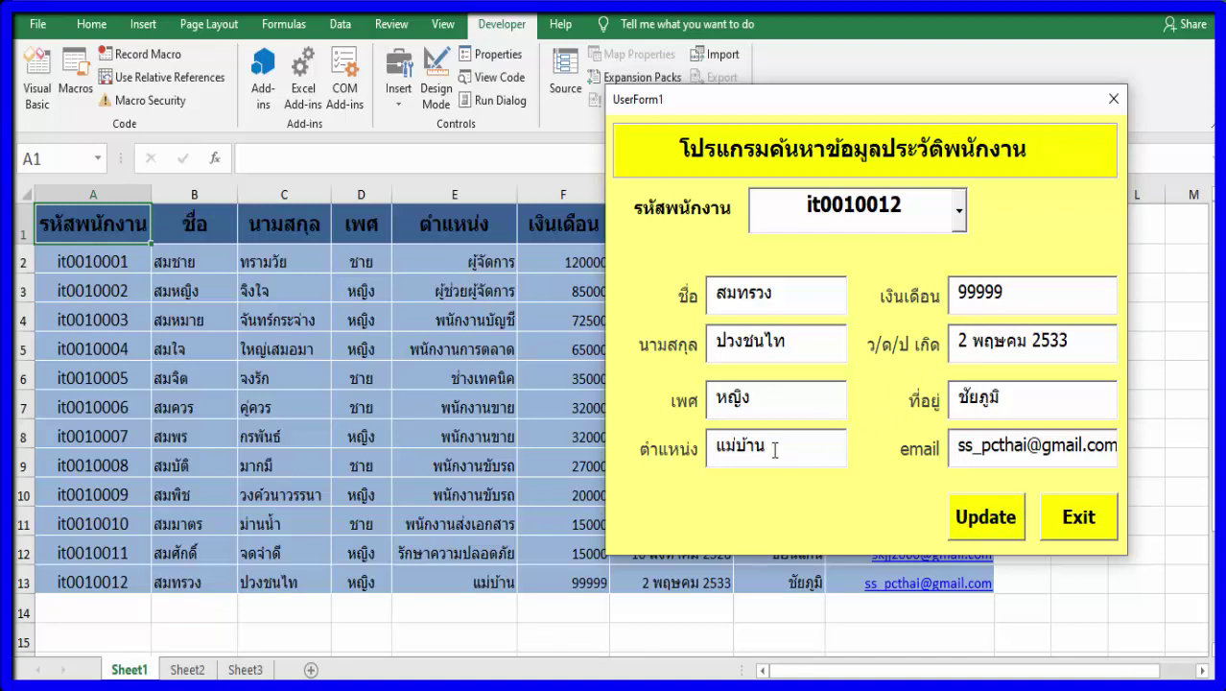
Replace the position with ช่างเทคนิค, confirm the Update, and close the form with Exit.
{"action": "key", "text": "BackSpace"}
{"action": "key", "text": "BackSpace"}
{"action": "key", "text": "BackSpace"}
{"action": "key", "text": "BackSpace"}
{"action": "key", "text": "BackSpace"}
{"action": "key", "text": "BackSpace"}
{"action": "type", "text": "ศไ"}
{"action": "key", "text": "BackSpace"}
{"action": "key", "text": "BackSpace"}
{"action": "type", "text": "ช"}
{"action": "type", "text": "่างเท"}
{"action": "type", "text": "คนิค"}
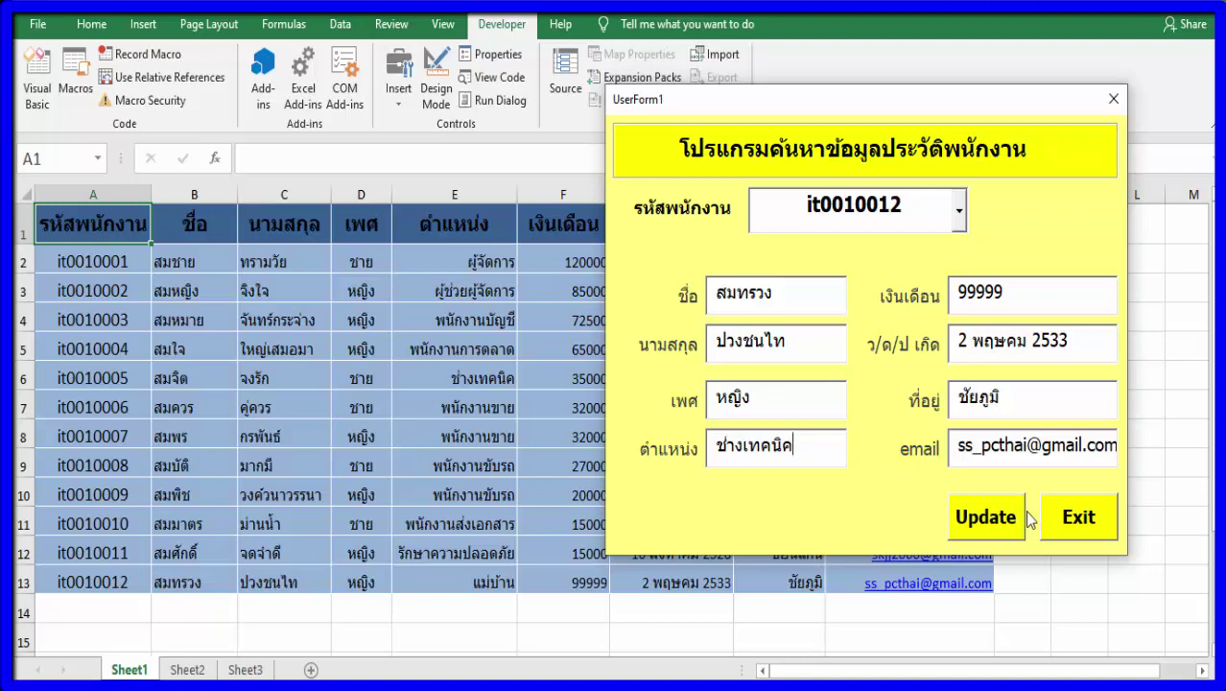
{"action": "left_click", "coordinate": [996, 520]}
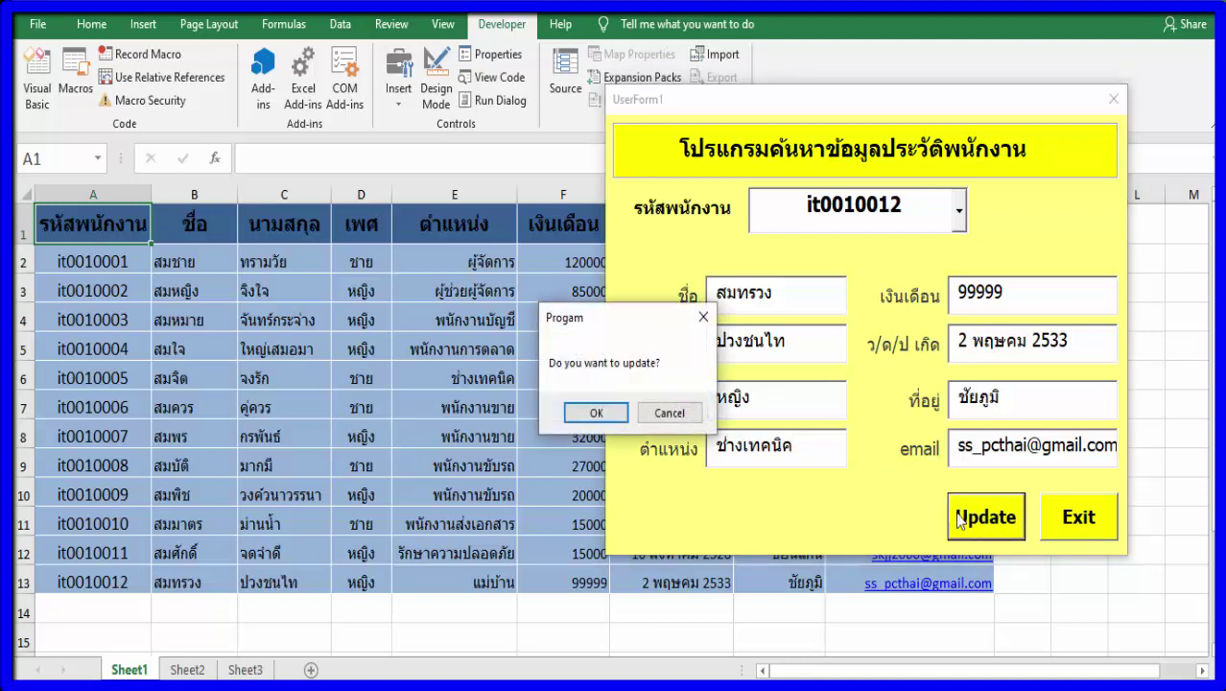
{"action": "left_click", "coordinate": [597, 413]}
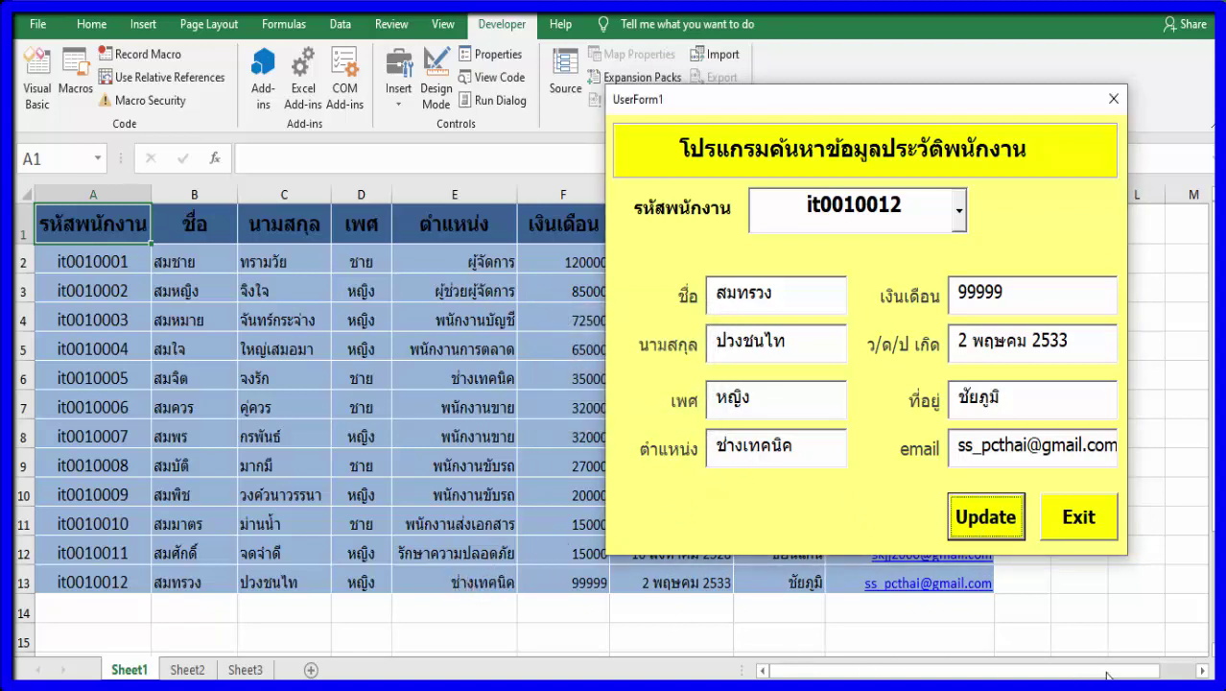
{"action": "left_click", "coordinate": [1091, 522]}
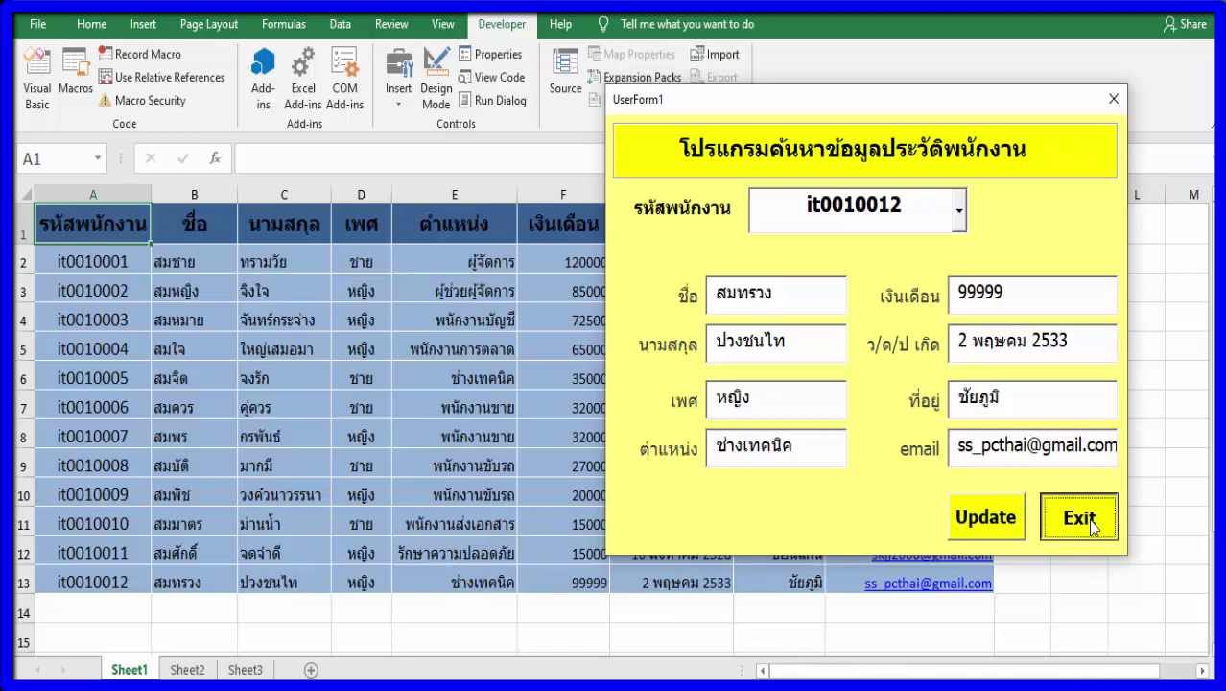